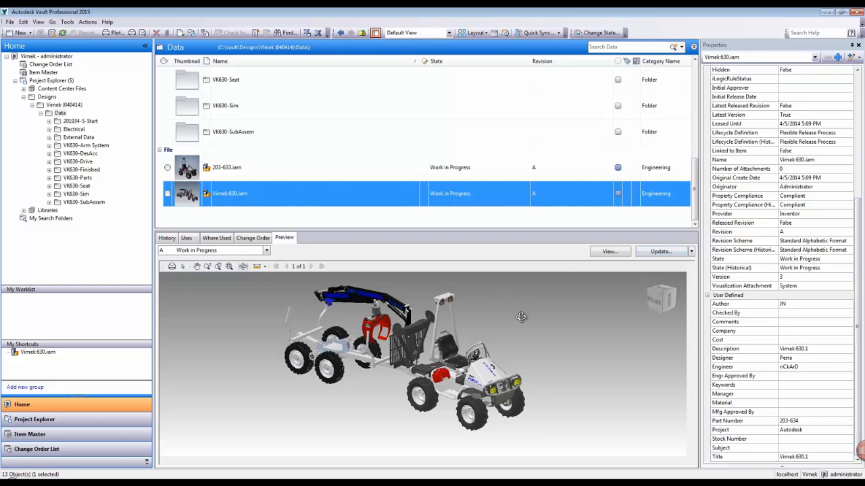
# Examine the Vimek 630.iam assembly in the 3D preview from several angles and up close, and restore its home view.
pyautogui.moveTo(526, 332); pyautogui.dragTo(466, 389)
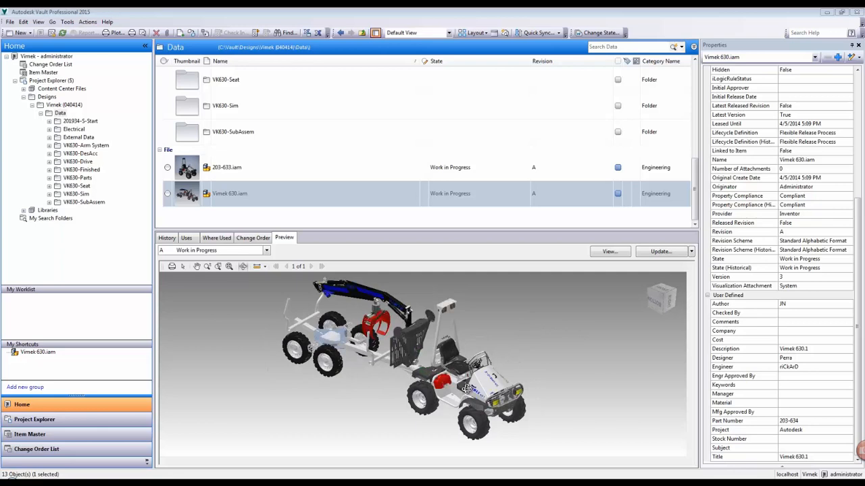
pyautogui.scroll(-2, 466, 389)
pyautogui.scroll(2, 466, 389)
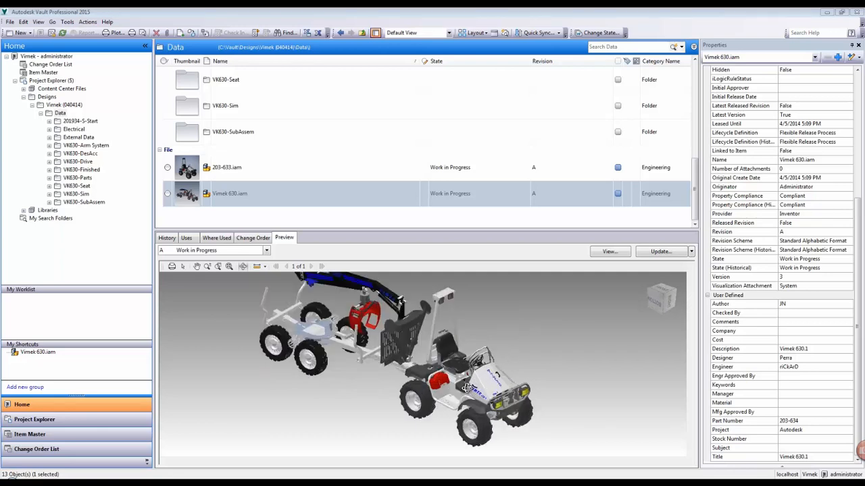
pyautogui.scroll(1, 466, 389)
pyautogui.scroll(1, 466, 389)
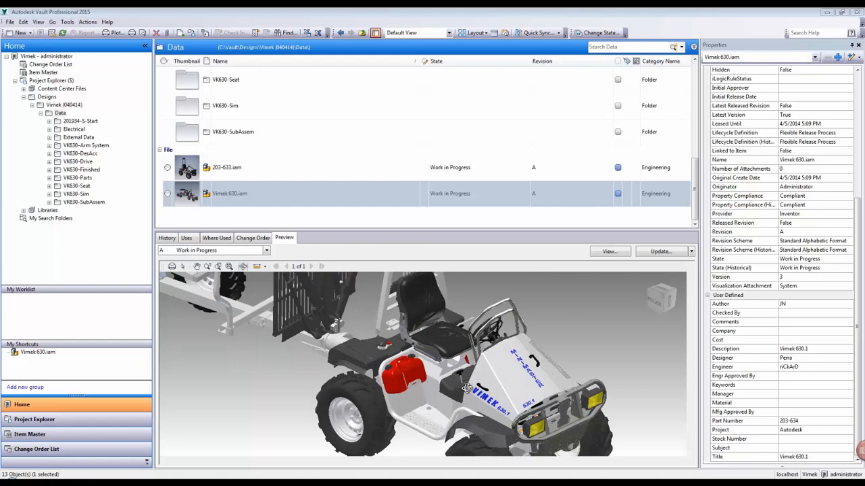
pyautogui.scroll(-2, 466, 389)
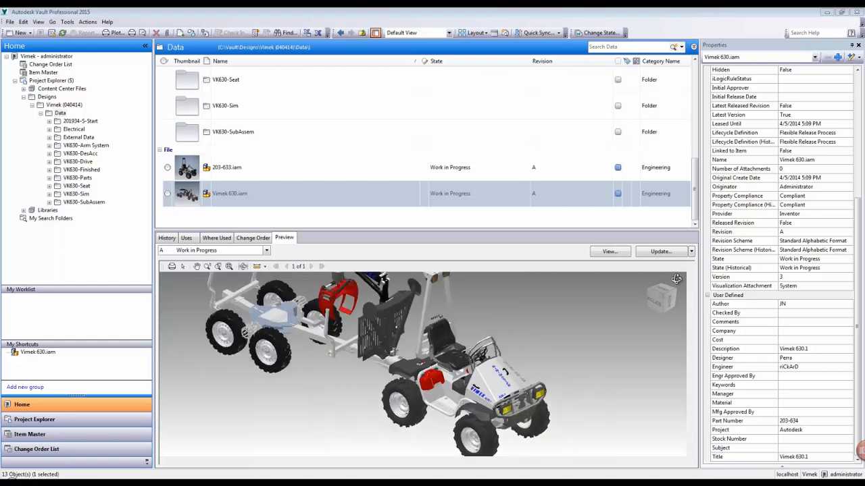
pyautogui.click(647, 282)
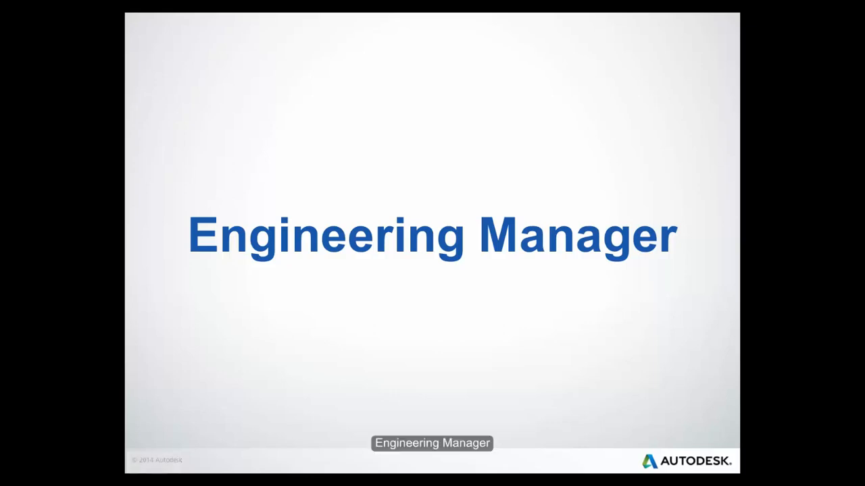
# Add the Vimek Documents folder from Windows Explorer to the vault's Designs folder with the comment "Documents for Vimek 630".
pyautogui.click(119, 484)
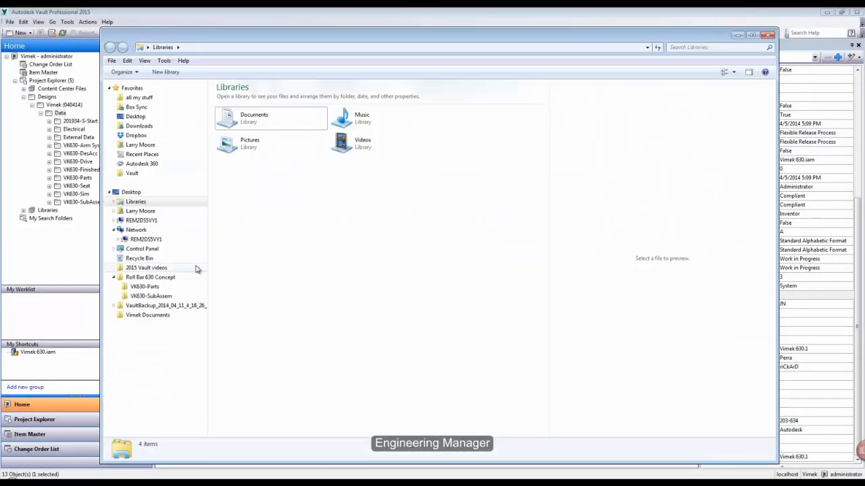
pyautogui.click(137, 317)
pyautogui.moveTo(137, 318); pyautogui.dragTo(68, 97)
pyautogui.click(377, 343)
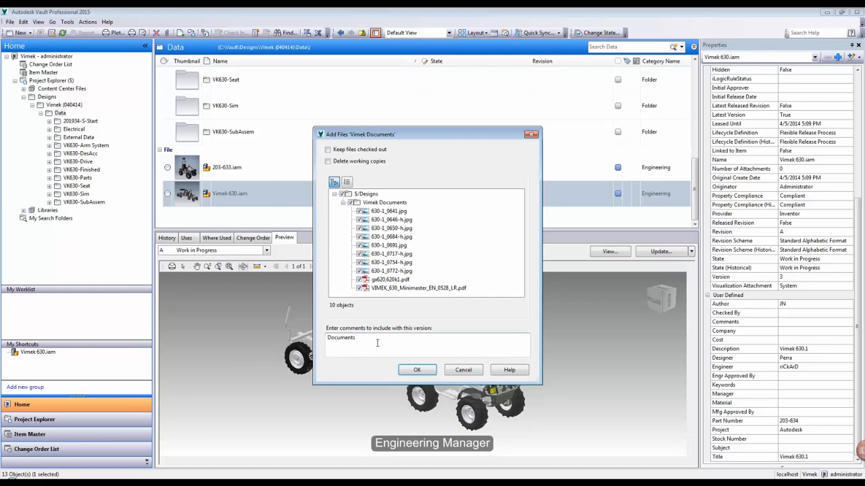
pyautogui.write('for Vimek 6')
pyautogui.click(417, 369)
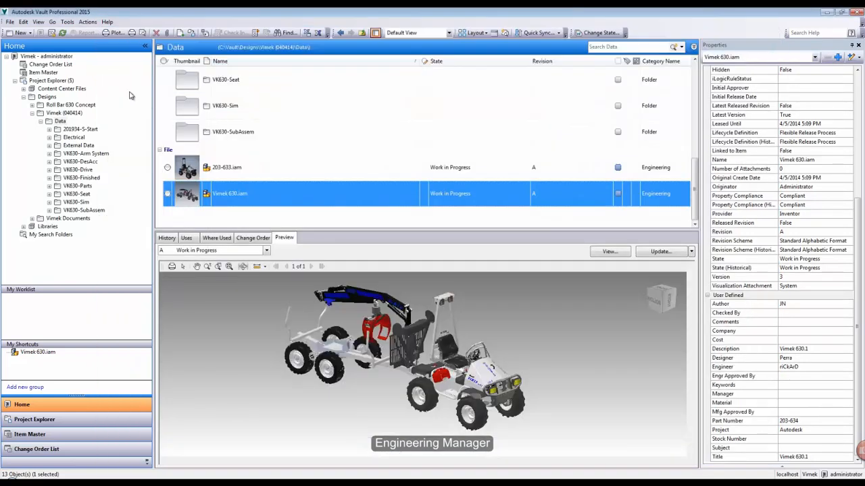
# Preview 630-1_0691.jpg and gx620,620k1.pdf in the Vimek Documents folder, advancing the PDF by a page.
pyautogui.click(54, 219)
pyautogui.click(193, 86)
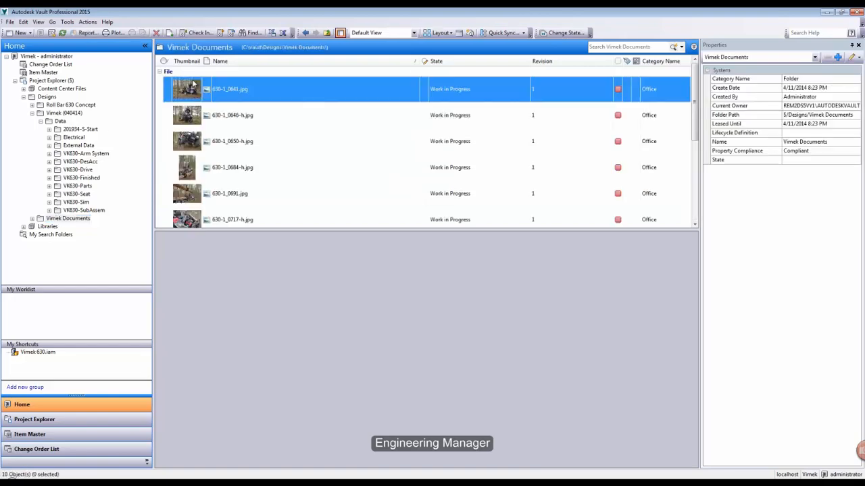
pyautogui.click(182, 200)
pyautogui.scroll(-2, 185, 196)
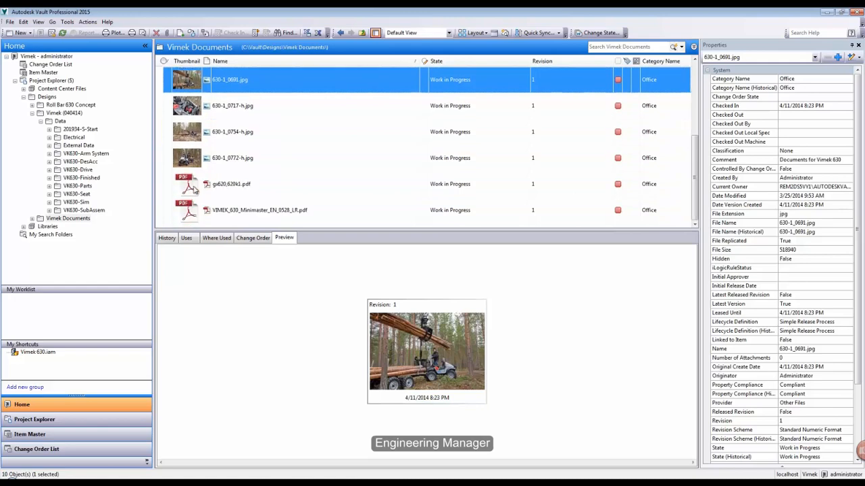
pyautogui.click(191, 188)
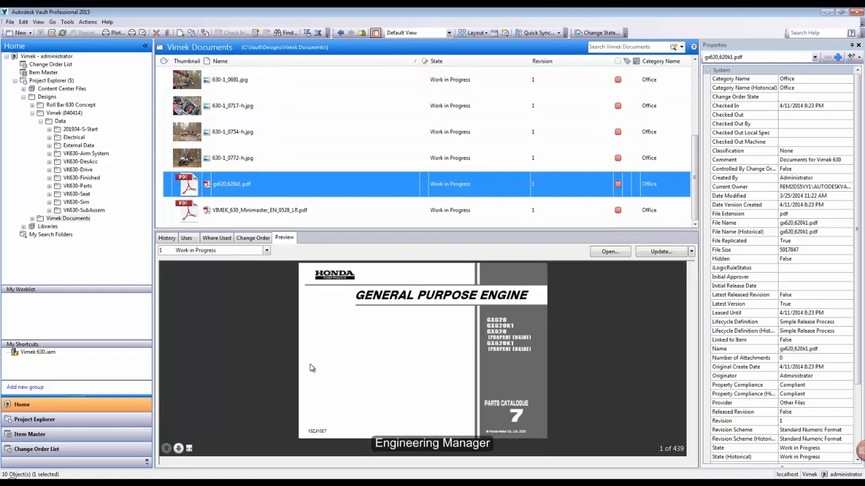
pyautogui.click(178, 448)
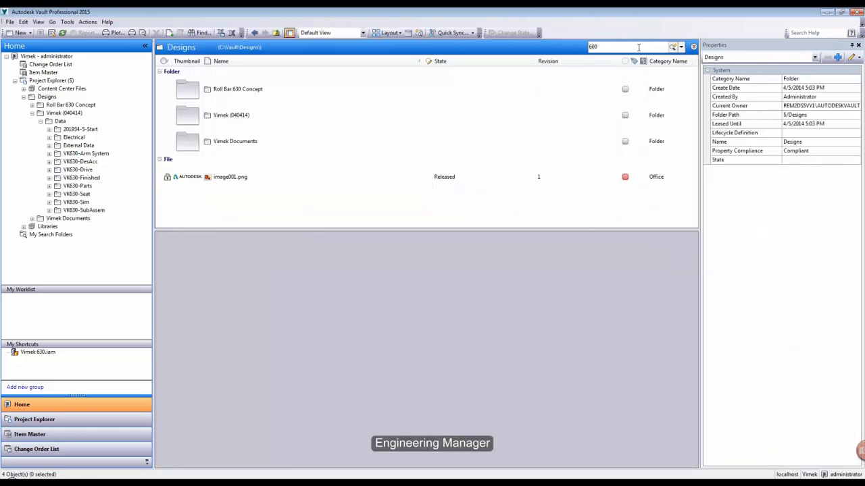
# Search the Designs folder for 600 and create a shortcut to Assy, Exhaust, GX600.iam.
pyautogui.press('Return')
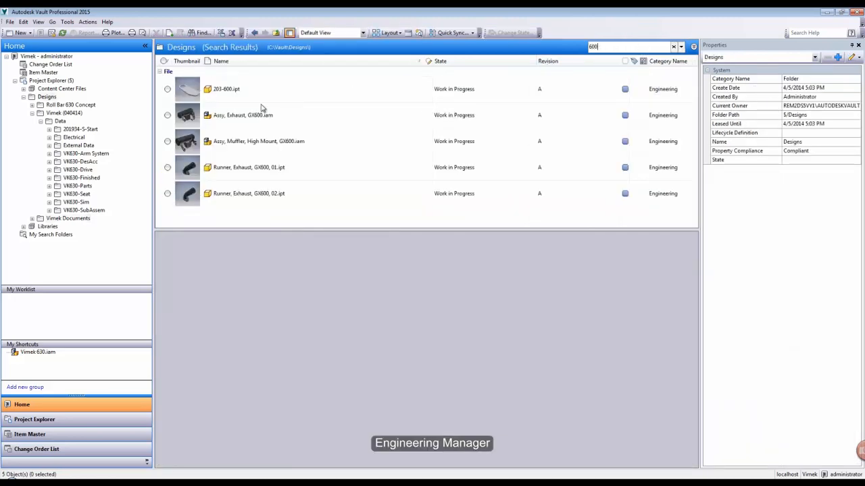
pyautogui.click(196, 115)
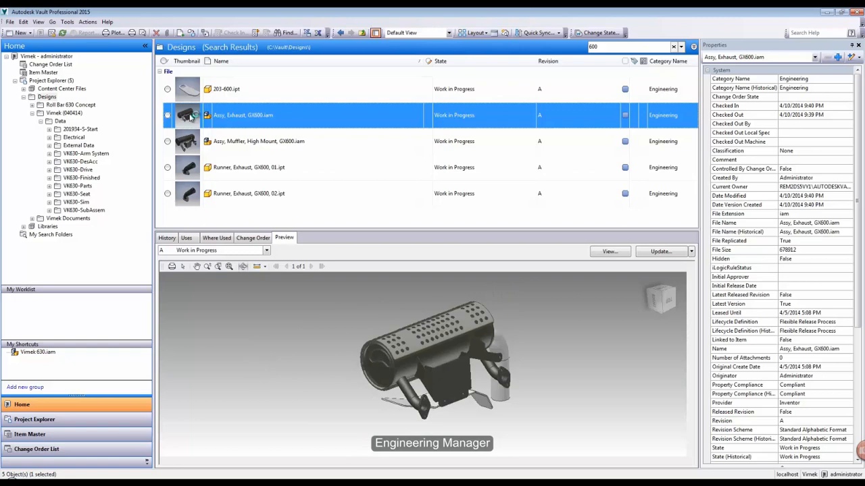
pyautogui.rightClick(192, 116)
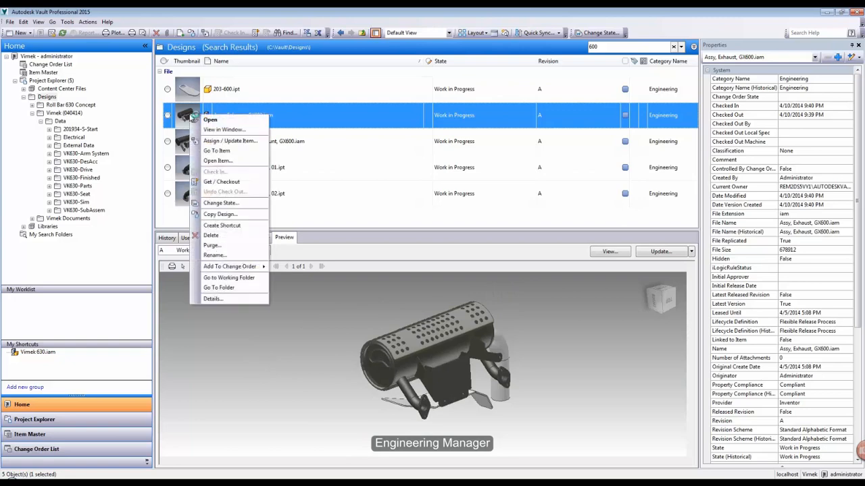
pyautogui.click(221, 225)
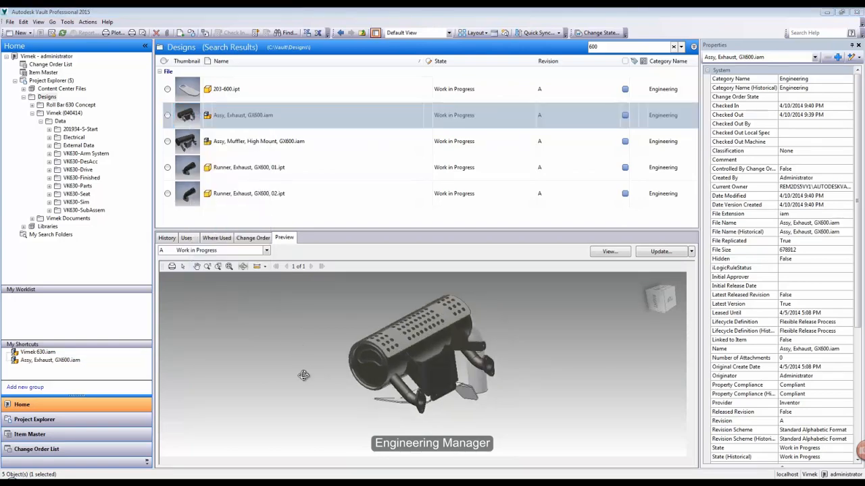
# Check the exhaust assembly's uses and where it is used, and create a shortcut to its parent assembly 204-146-02_R2.iam.
pyautogui.click(186, 239)
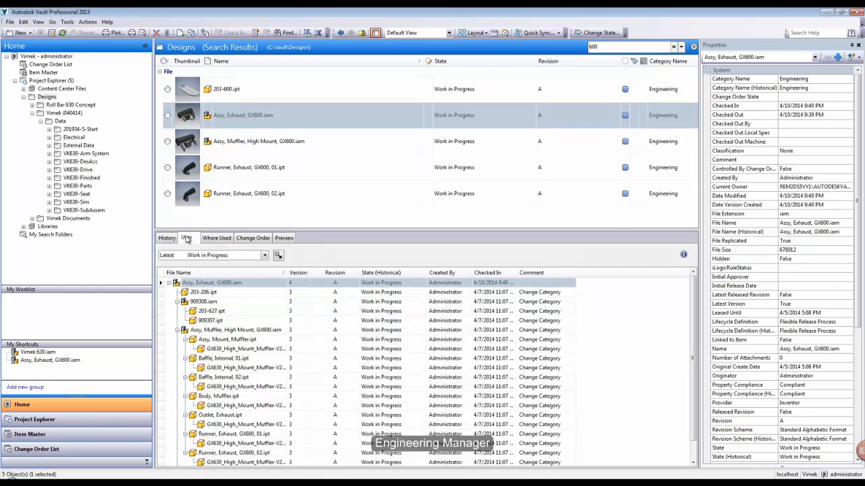
pyautogui.click(217, 238)
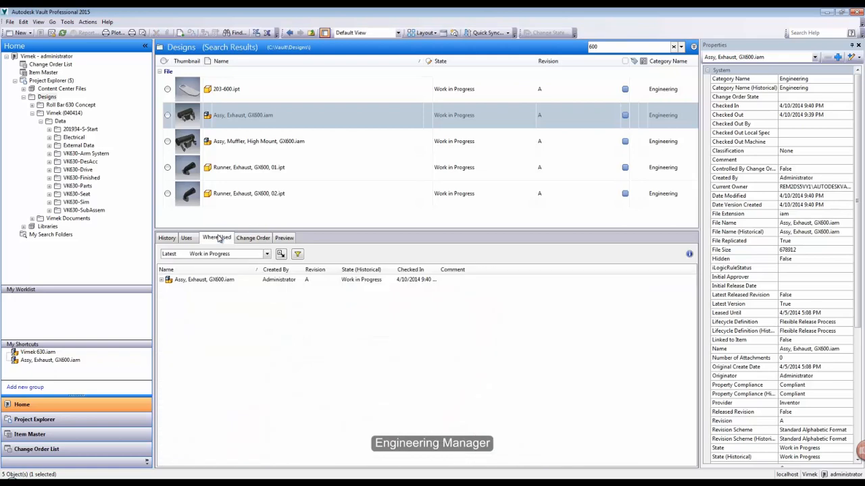
pyautogui.click(162, 281)
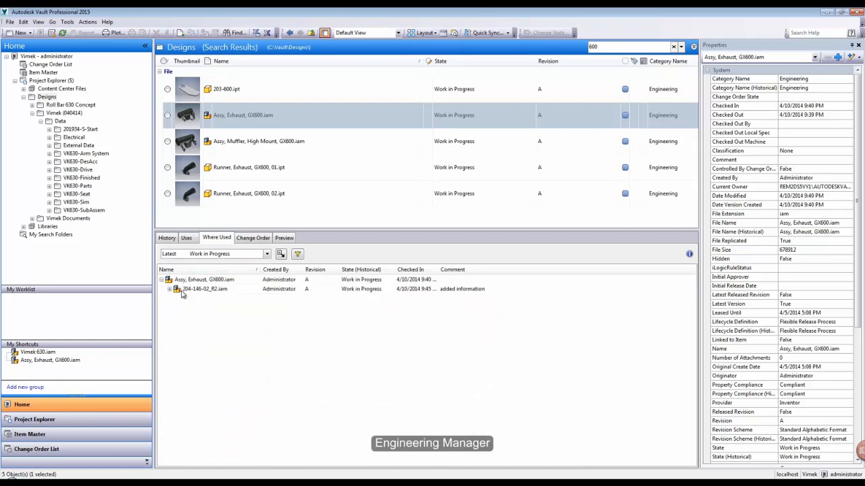
pyautogui.rightClick(181, 294)
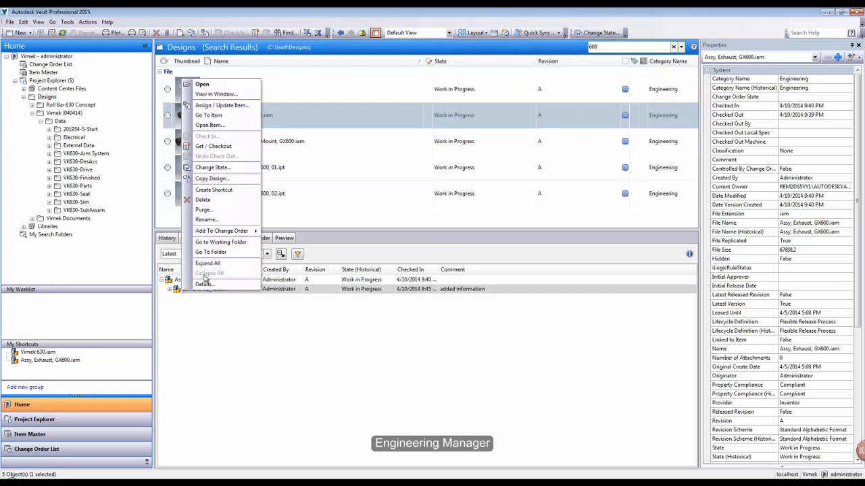
pyautogui.click(211, 191)
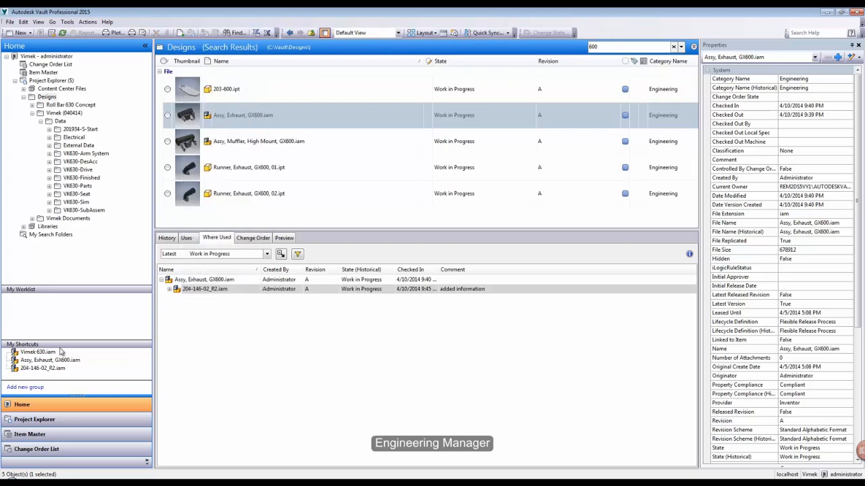
# Go to 204-146-02_R2.iam through its shortcut and review its version history.
pyautogui.click(27, 369)
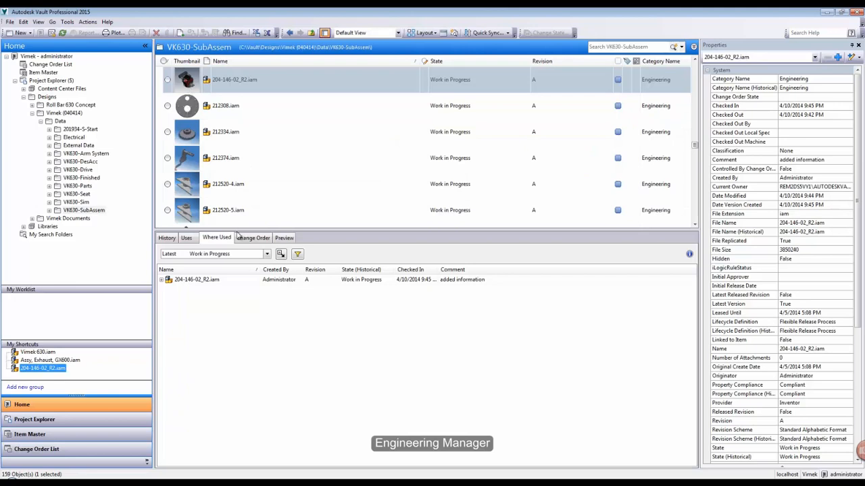
pyautogui.click(170, 239)
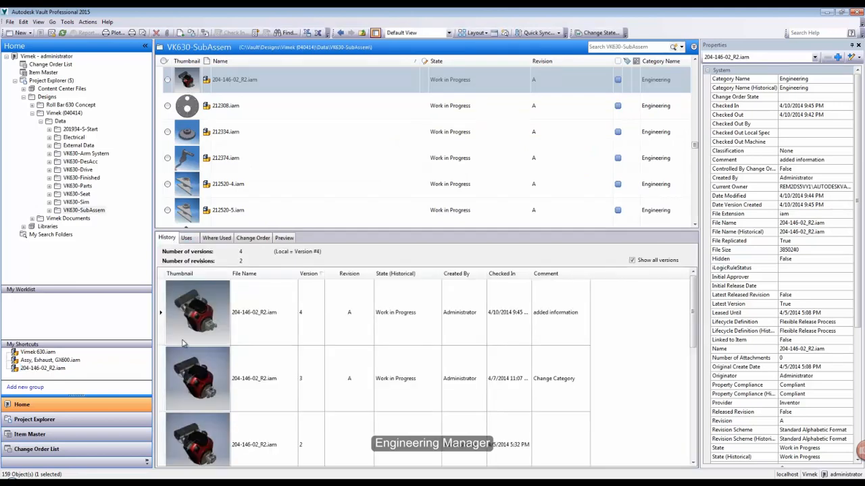
pyautogui.moveTo(692, 316); pyautogui.dragTo(692, 281)
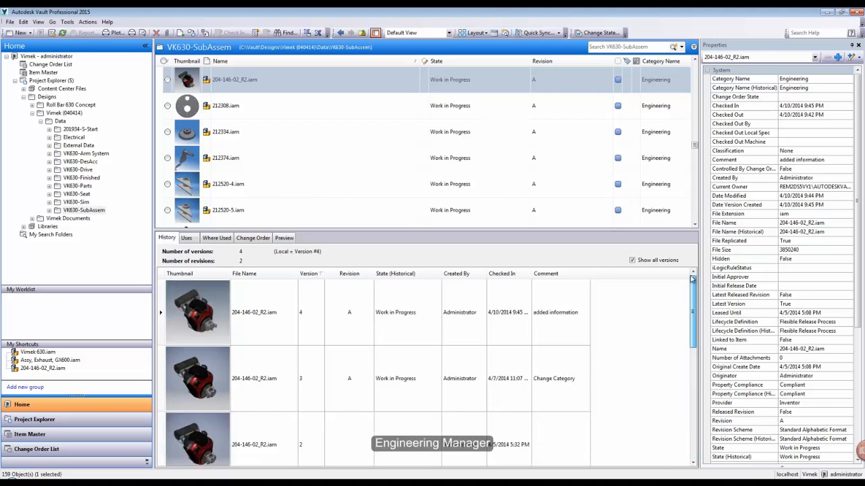
# Inspect the muffler and exhaust connection of 204-146-02_R2.iam in the 3D preview and restore the home view.
pyautogui.click(280, 241)
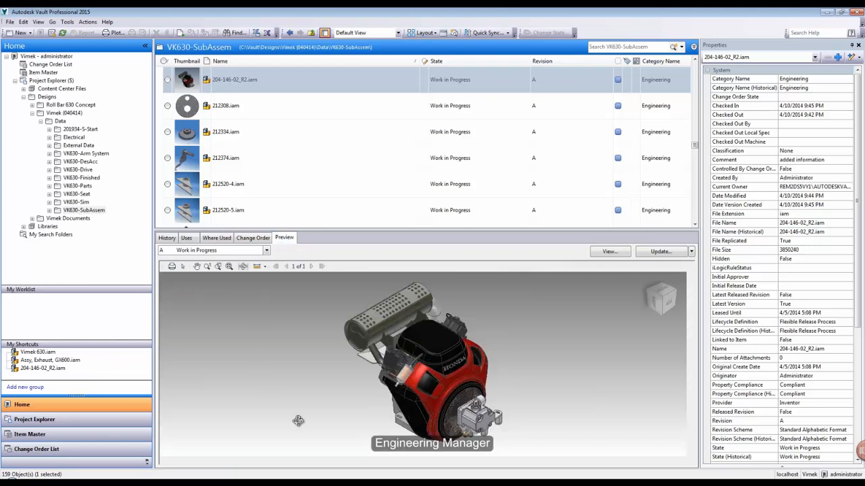
pyautogui.moveTo(374, 393)
pyautogui.mouseDown()
pyautogui.moveTo(475, 368)
pyautogui.moveTo(485, 391)
pyautogui.mouseUp()
pyautogui.scroll(5, 426, 381)
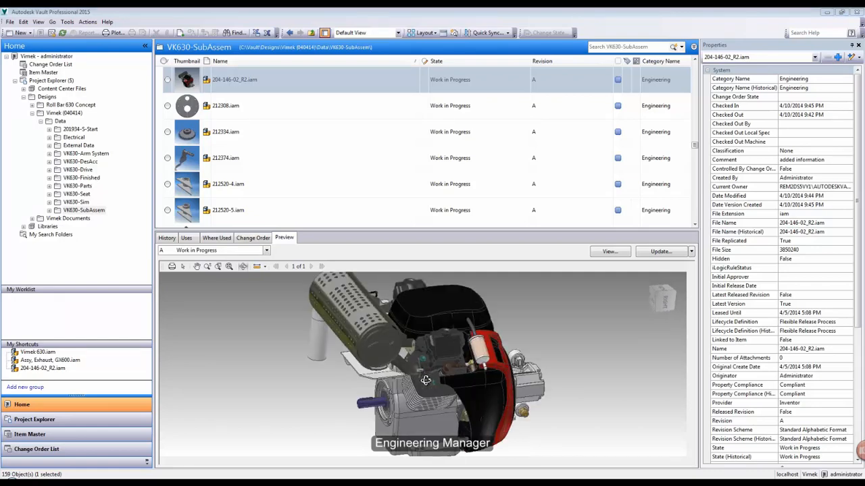
pyautogui.scroll(3, 426, 380)
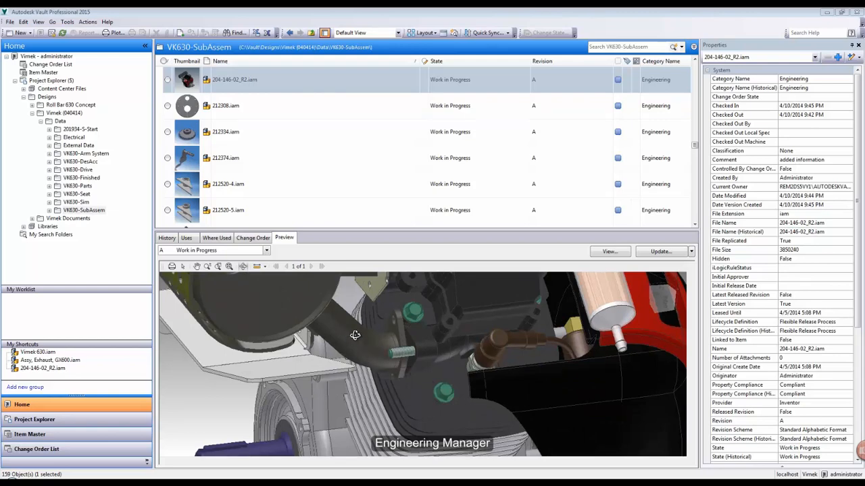
pyautogui.scroll(-6, 355, 335)
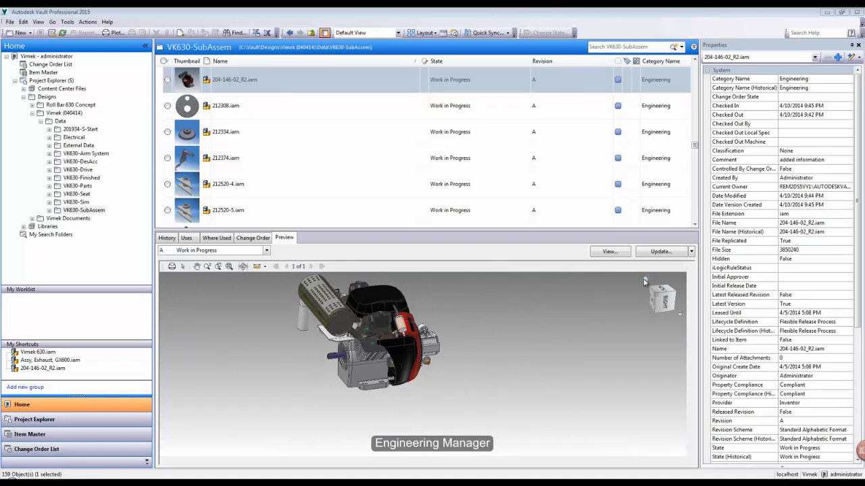
pyautogui.click(644, 278)
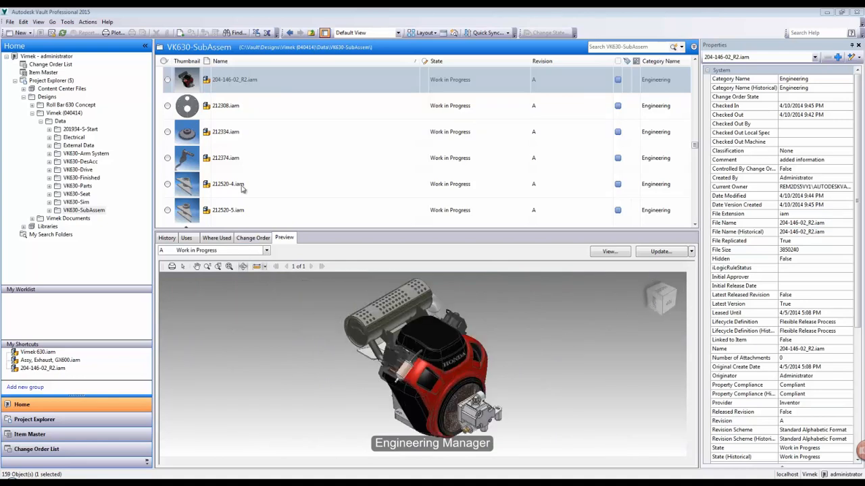
# Add 204-146-02_R2.iam to a new change order.
pyautogui.rightClick(189, 82)
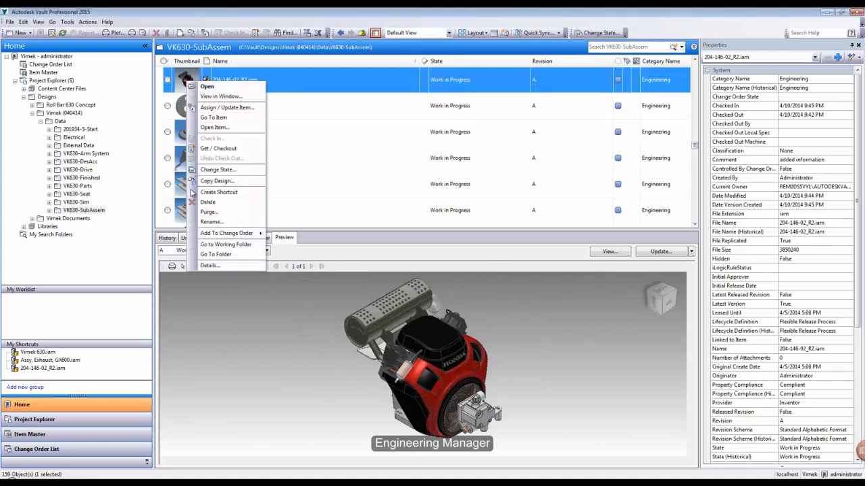
pyautogui.moveTo(219, 236)
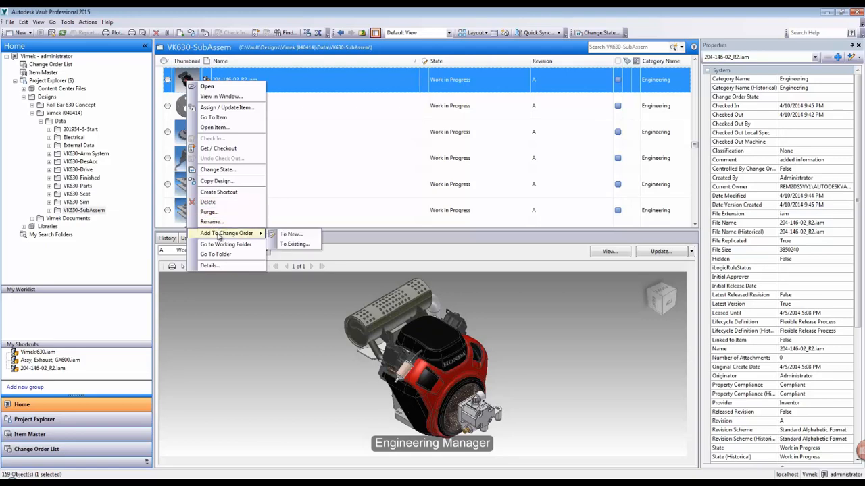
pyautogui.click(306, 235)
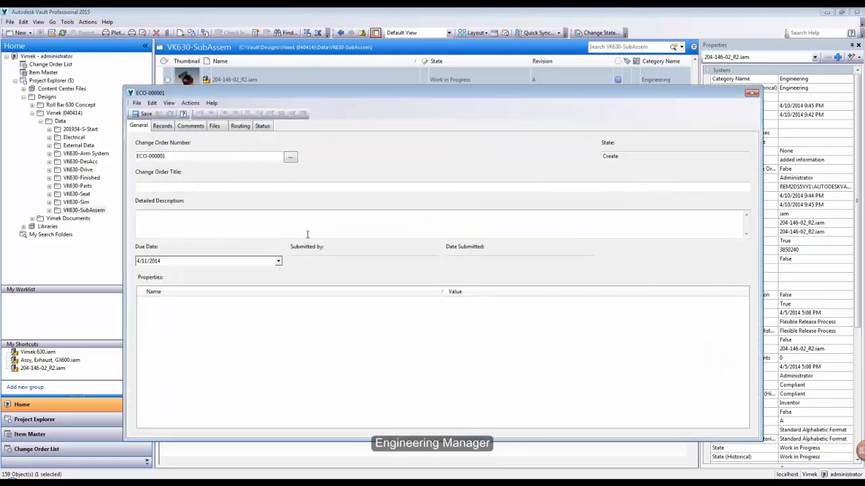
# Title the change order "New Vimek 630 Muffler" with description "We want to use as much of the old muffler assy from the GX600 as possible.".
pyautogui.click(184, 187)
pyautogui.write('New Vimek 630 Muffler')
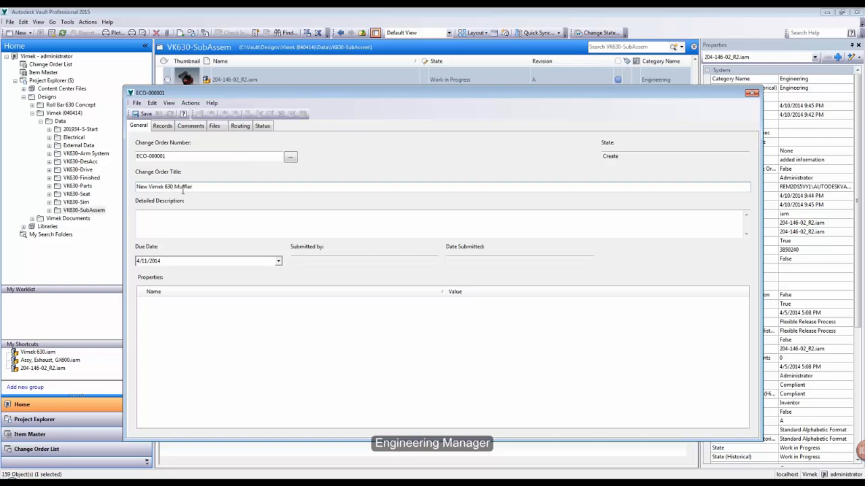
pyautogui.click(153, 213)
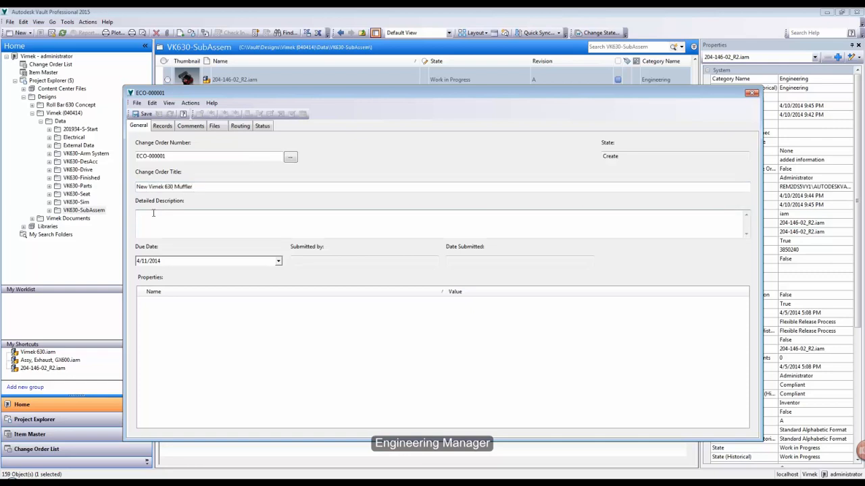
pyautogui.write('We want to use as much of the old muffler assy from the GX600 as possible.')
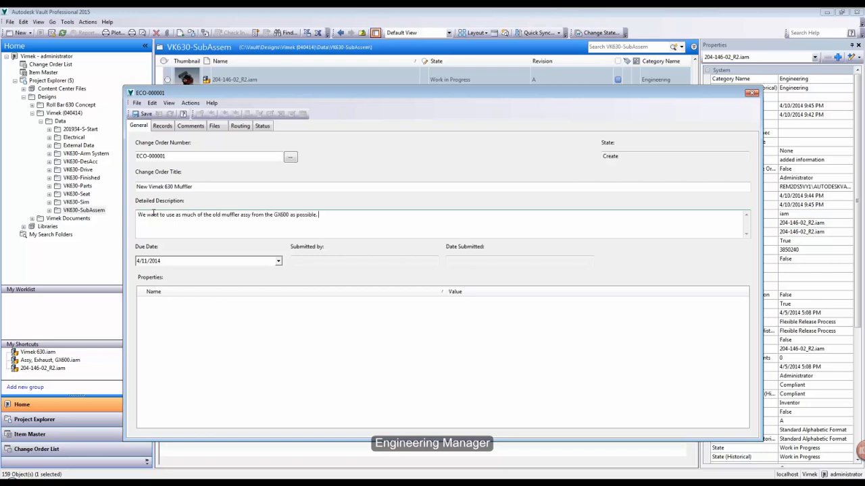
# Append "See what you can do." to the change order's detailed description, check its attached files, save it and submit it to the open state.
pyautogui.write('  See what you can do.')
pyautogui.click(216, 126)
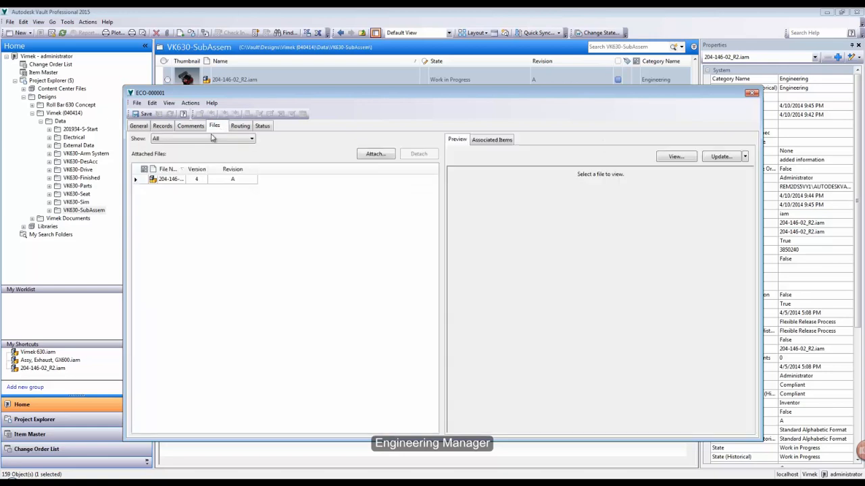
pyautogui.click(150, 115)
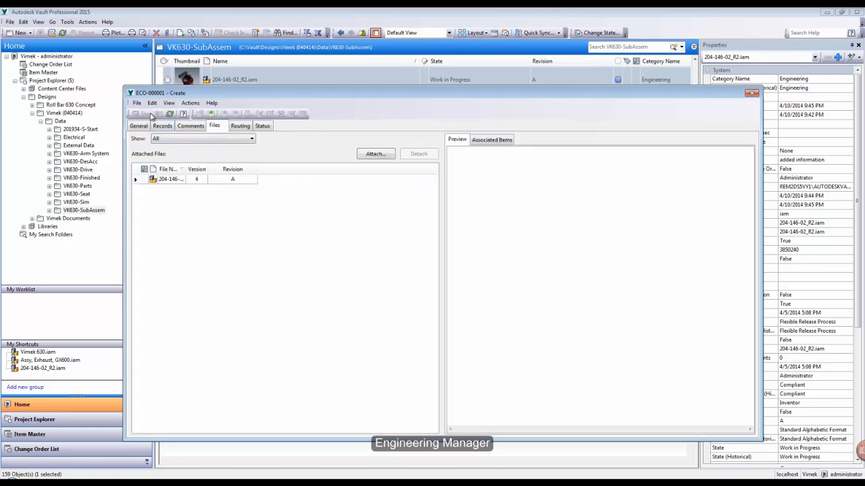
pyautogui.click(211, 115)
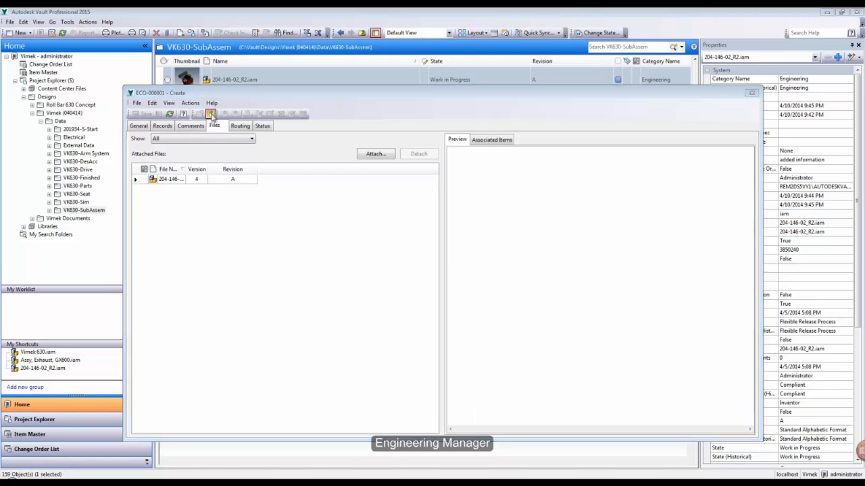
pyautogui.click(344, 318)
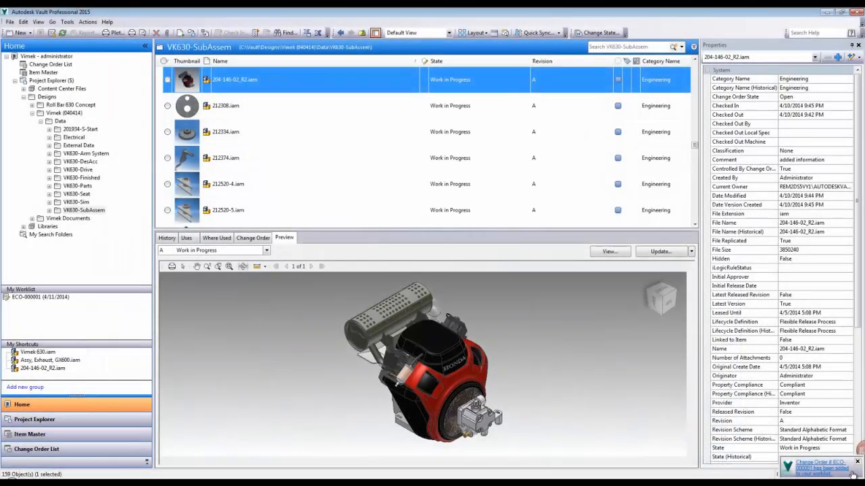
# Open the New Vimek 630 Muffler change order from its worklist notification and review its detailed description and attached files.
pyautogui.click(844, 469)
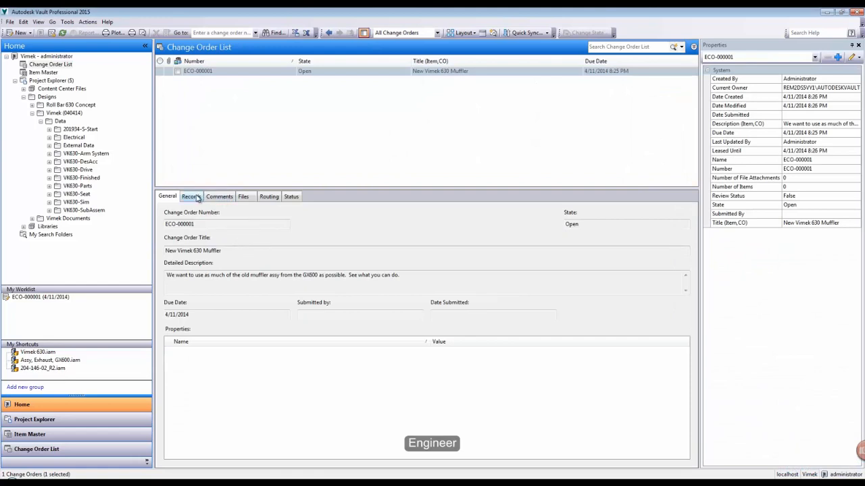
pyautogui.moveTo(406, 275); pyautogui.dragTo(165, 276)
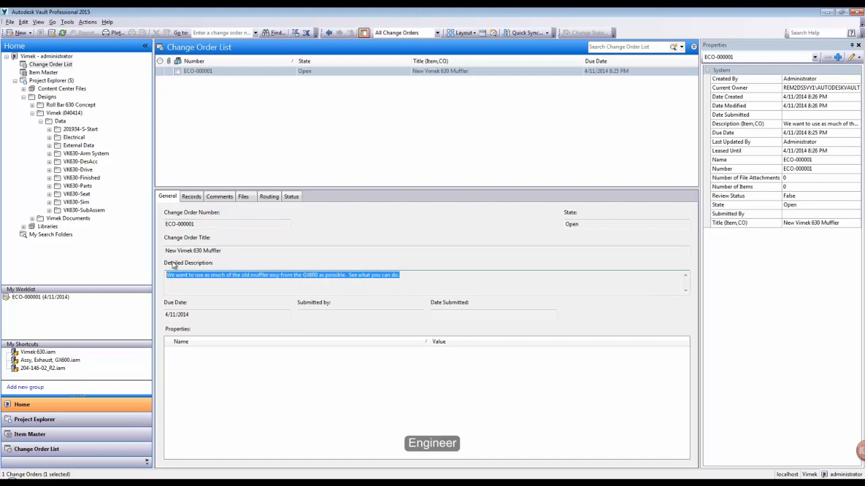
pyautogui.click(244, 197)
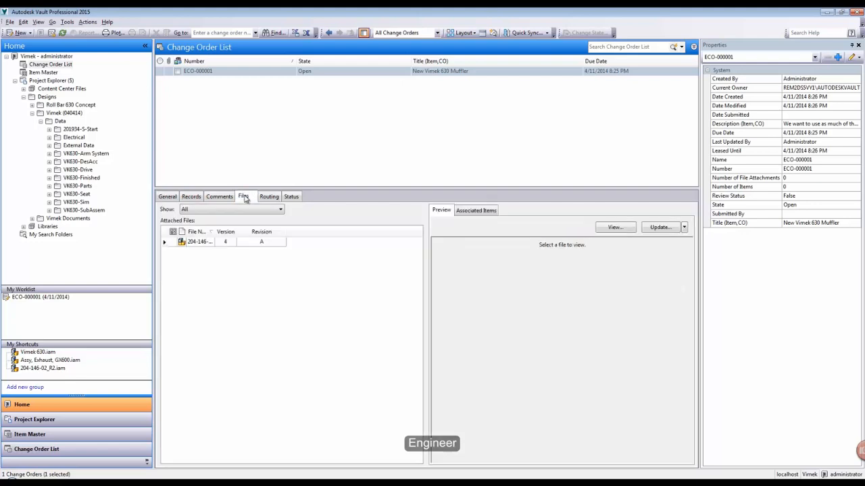
# Inspect the muffler and exhaust connection of the attached 204-146-02_R2.iam in the change order's 3D preview.
pyautogui.click(202, 243)
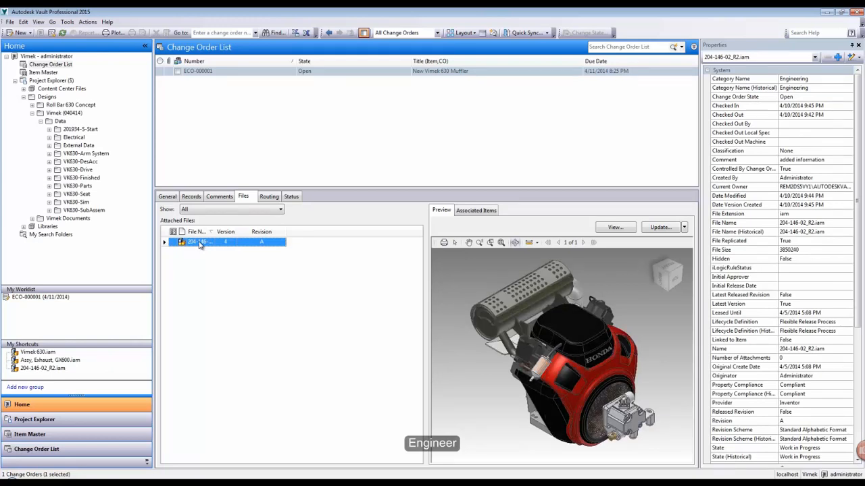
pyautogui.moveTo(505, 383); pyautogui.dragTo(566, 347)
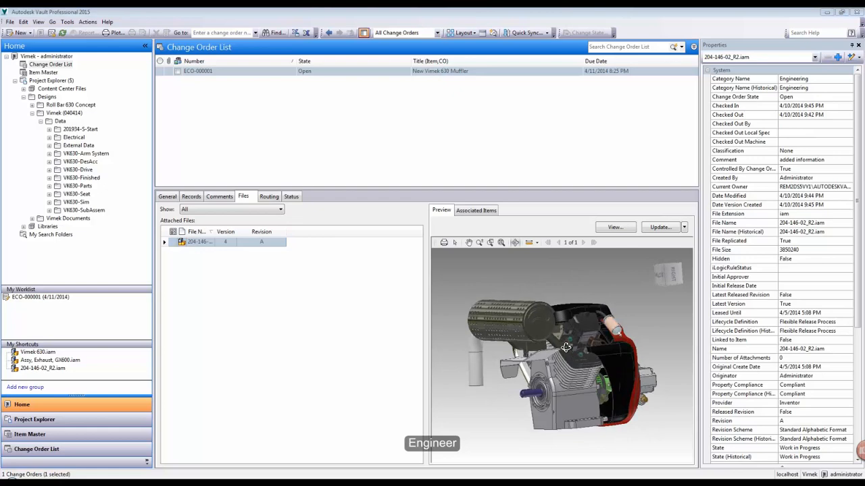
pyautogui.scroll(6, 566, 347)
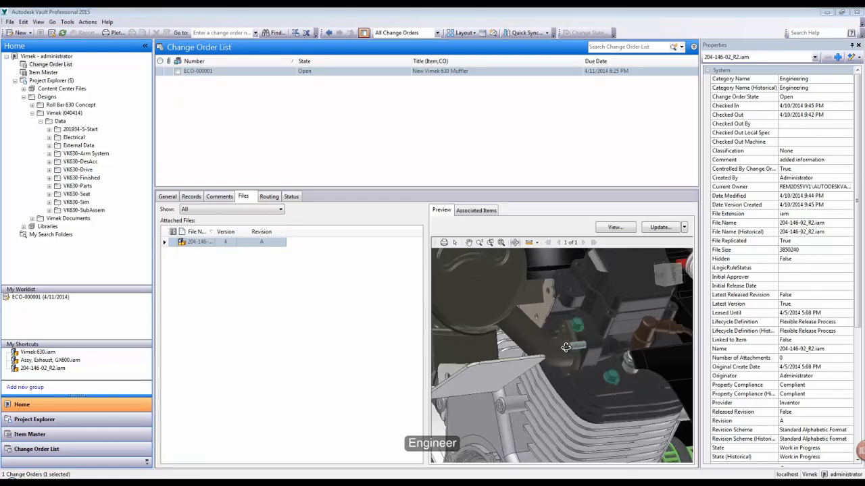
pyautogui.scroll(-8, 566, 347)
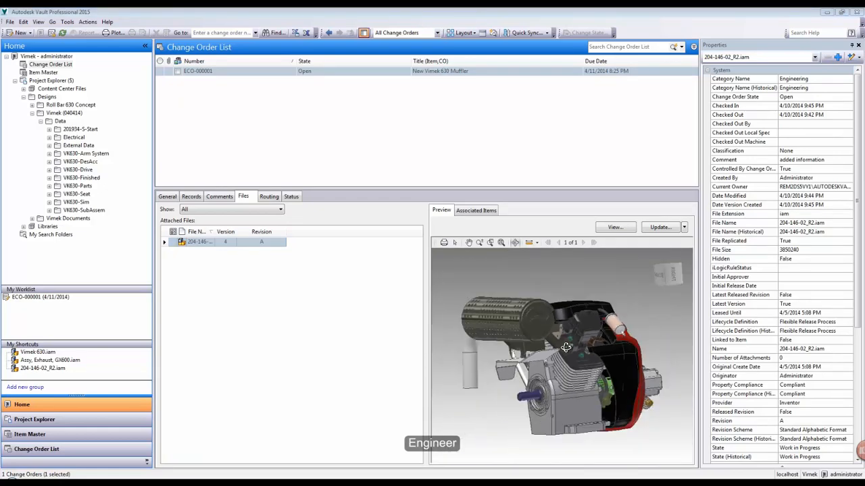
pyautogui.moveTo(561, 353)
pyautogui.mouseDown()
pyautogui.moveTo(492, 351)
pyautogui.moveTo(500, 371)
pyautogui.mouseUp()
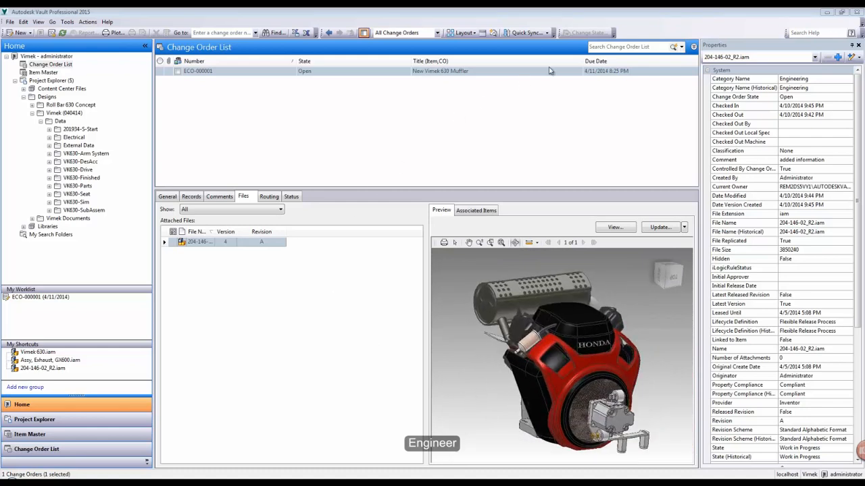
# Search the Designs folder for "600" and preview Assy, Exhaust, GX600.iam.
pyautogui.click(46, 97)
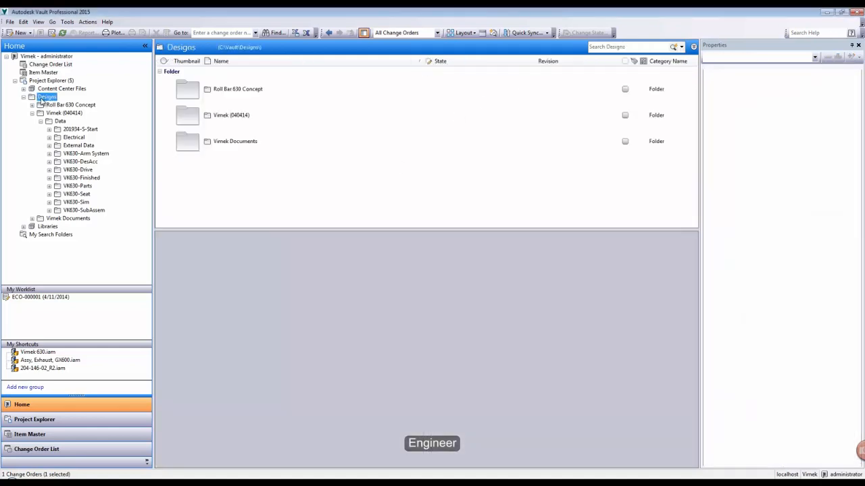
pyautogui.click(643, 48)
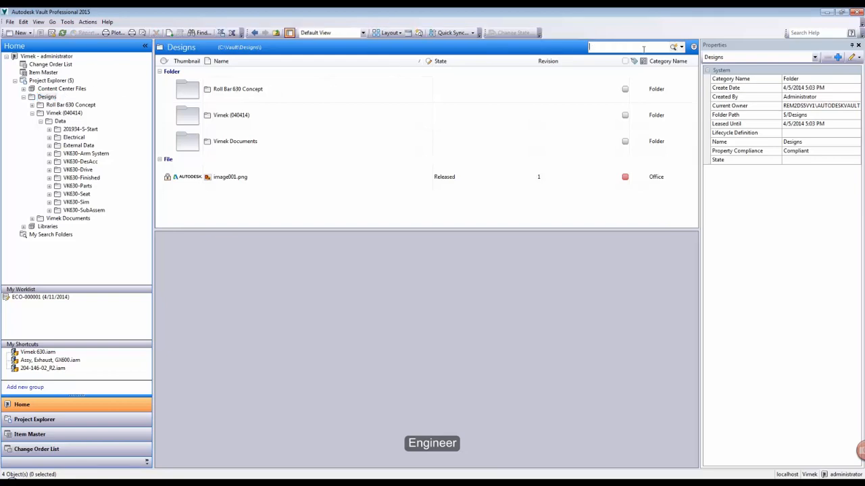
pyautogui.write('600')
pyautogui.press('Return')
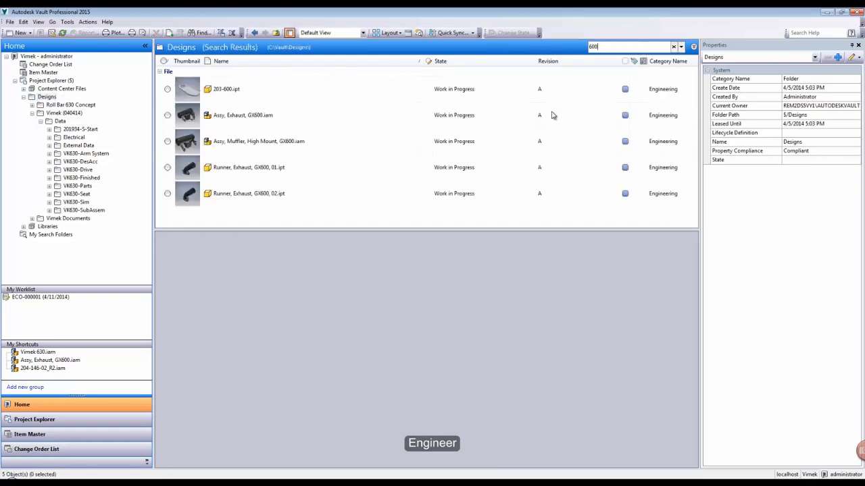
pyautogui.click(191, 119)
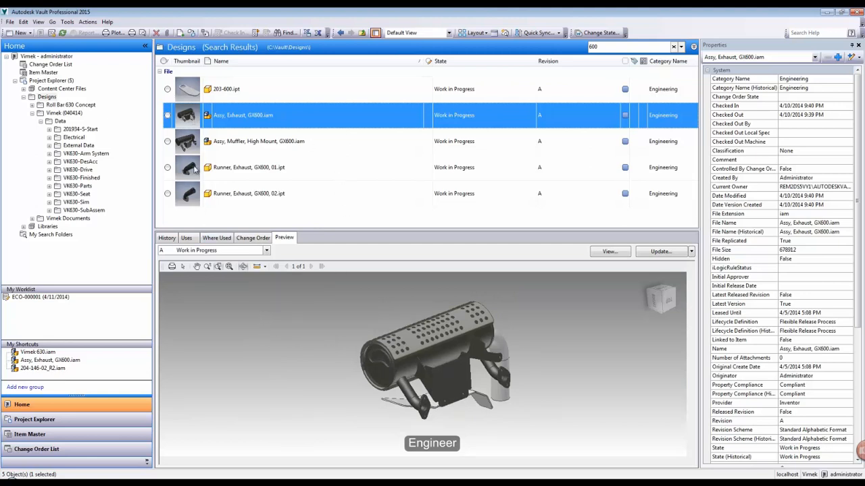
# Start Copy Design for Assy, Exhaust, GX600.iam with a new "New GX620 Muffler" folder under Designs as the destination.
pyautogui.rightClick(189, 125)
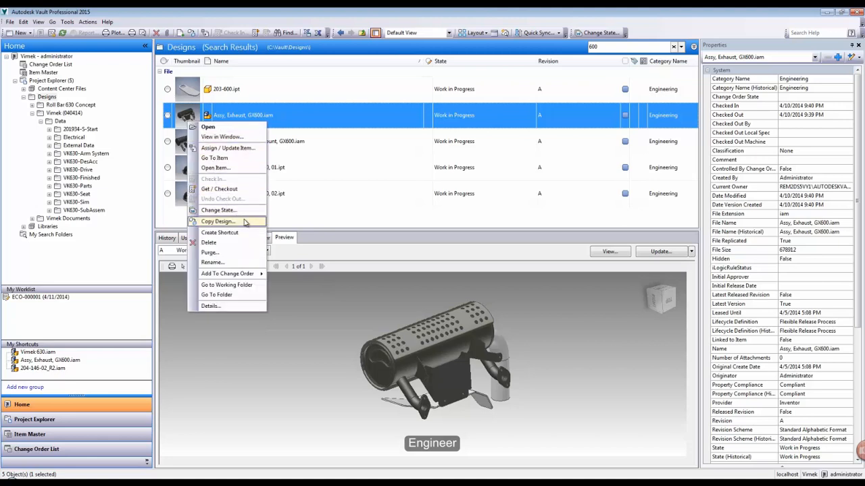
pyautogui.click(218, 222)
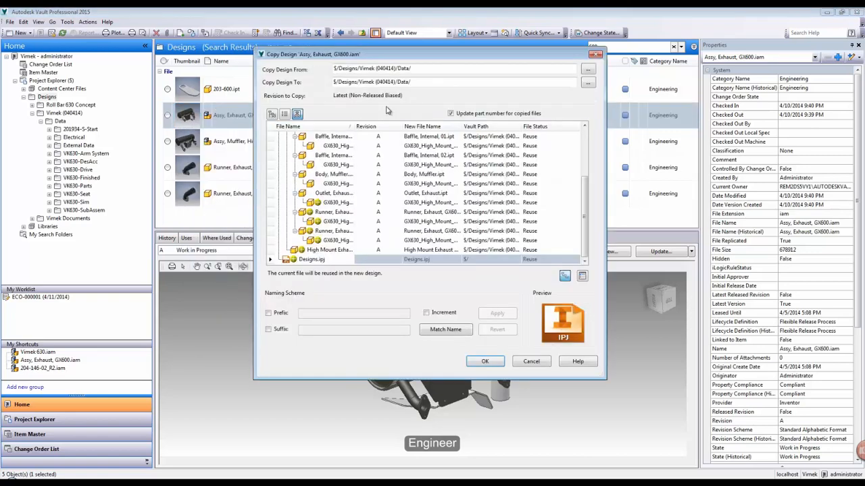
pyautogui.click(588, 83)
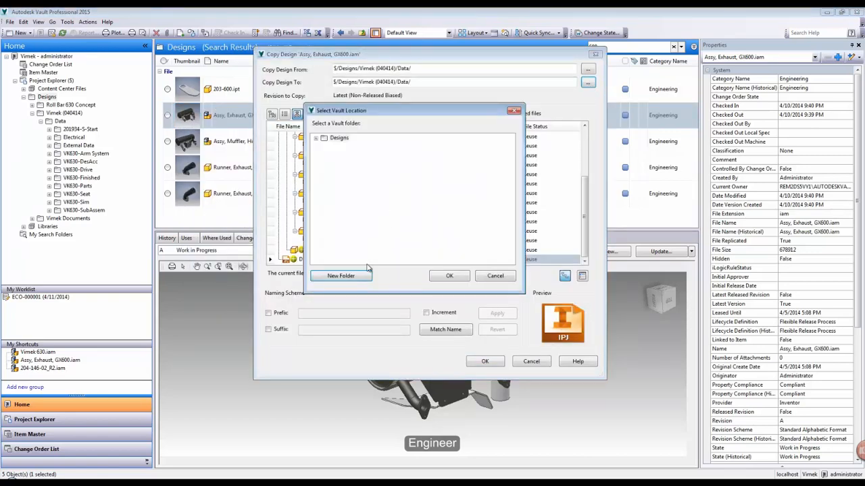
pyautogui.click(317, 138)
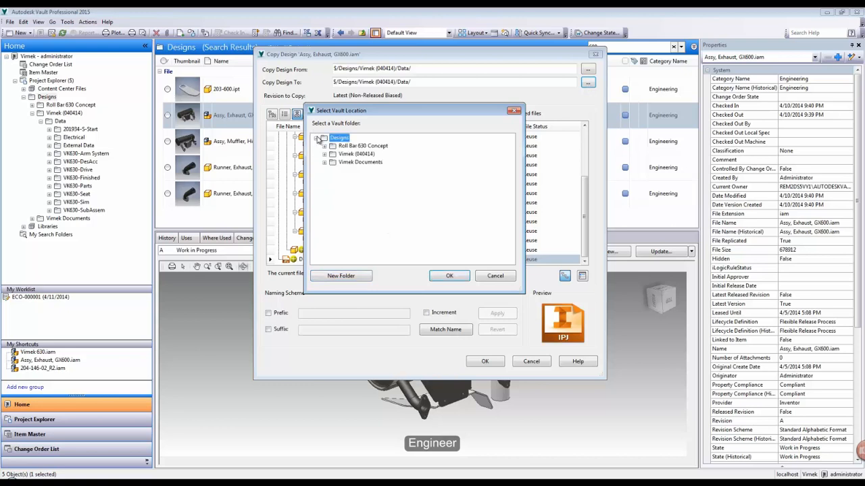
pyautogui.click(345, 276)
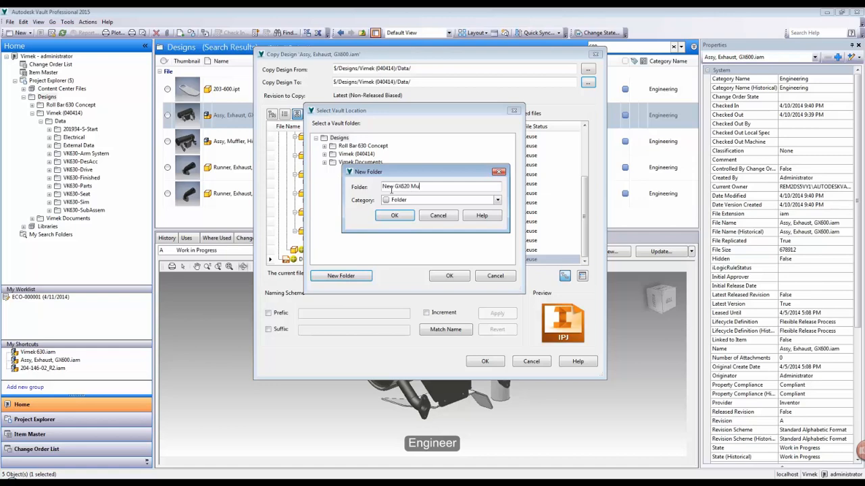
pyautogui.write('New GX620 Muffler')
pyautogui.click(395, 215)
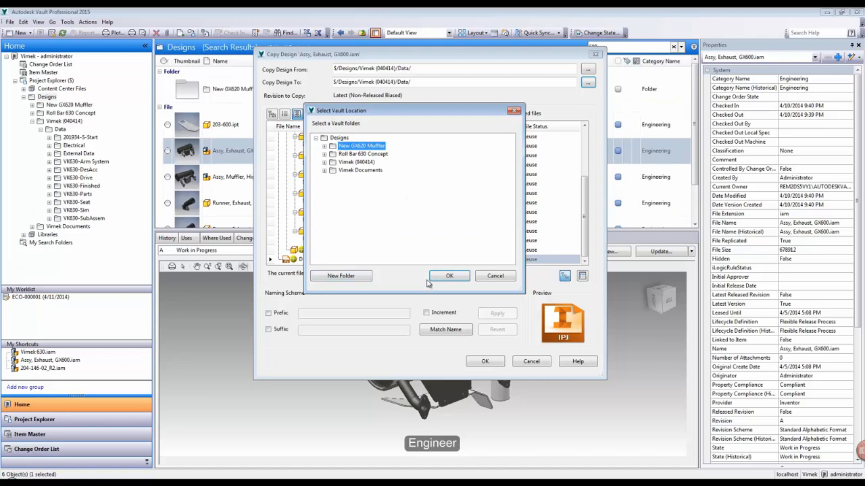
pyautogui.click(448, 275)
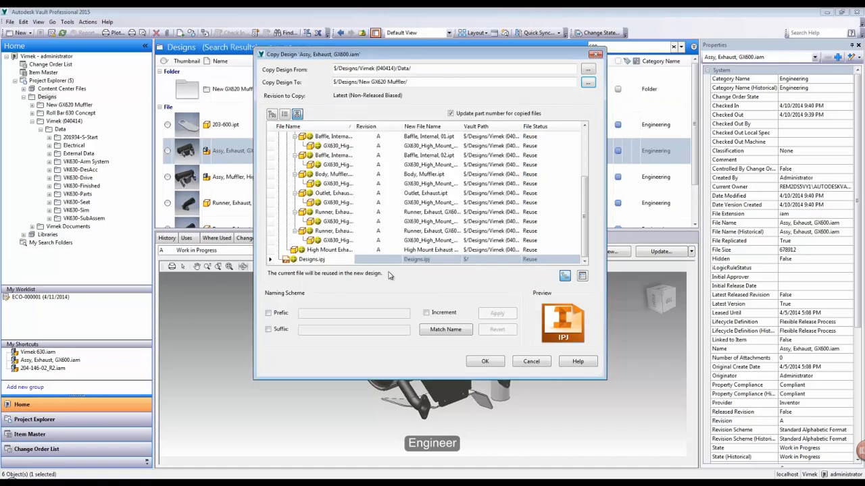
# Set both Runner, Exhaust, GX600 parts (01 and 02) to be copied in the new design.
pyautogui.click(343, 195)
pyautogui.click(312, 213)
pyautogui.click(310, 212)
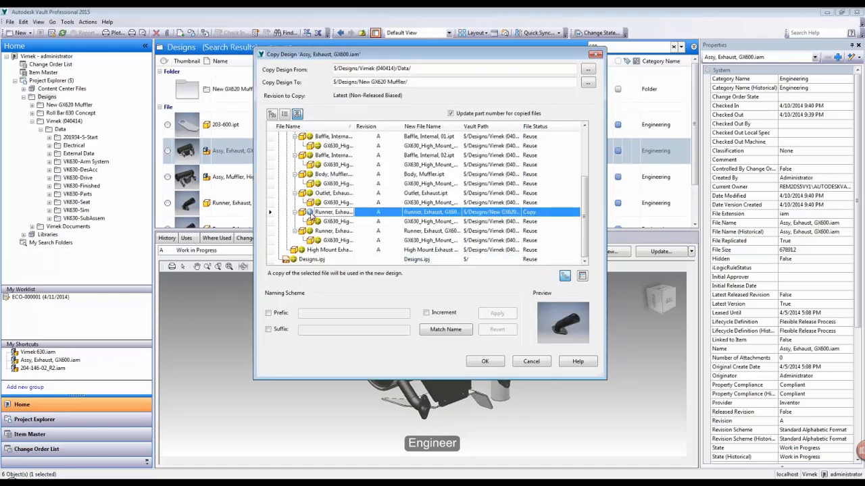
pyautogui.click(310, 231)
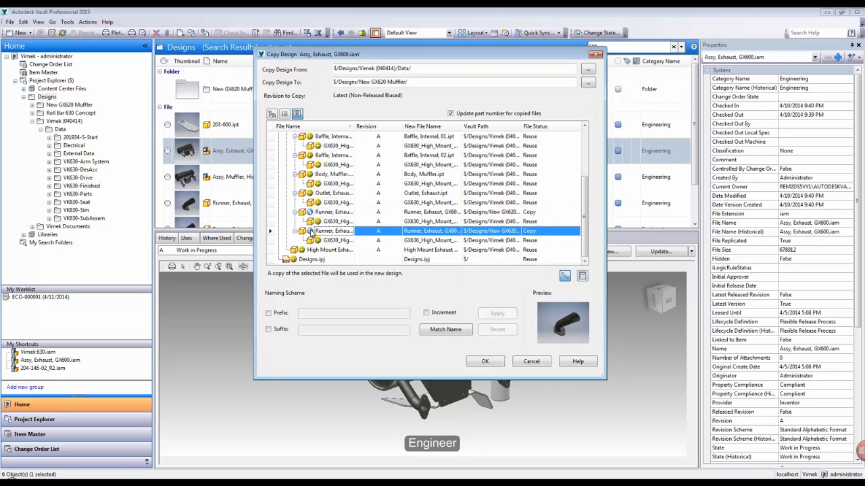
# Apply the prefix "New GX620-" to the copied files and run the design copy, accepting modification of the source file.
pyautogui.moveTo(583, 204)
pyautogui.mouseDown()
pyautogui.moveTo(579, 137)
pyautogui.moveTo(586, 218)
pyautogui.mouseUp()
pyautogui.click(268, 313)
pyautogui.click(320, 313)
pyautogui.write('New GX620-')
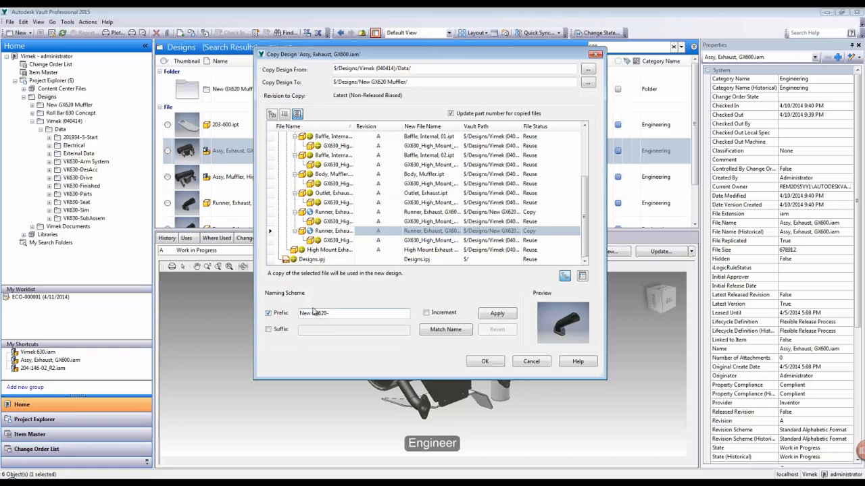
pyautogui.click(496, 313)
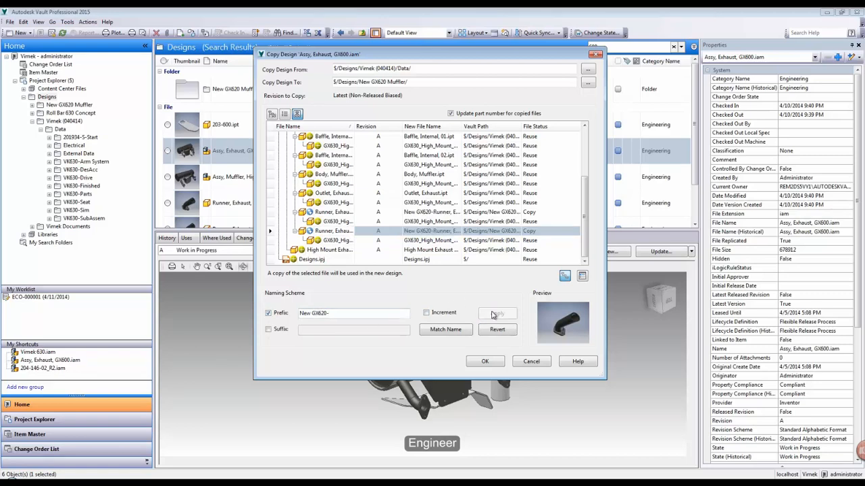
pyautogui.moveTo(586, 226); pyautogui.dragTo(586, 253)
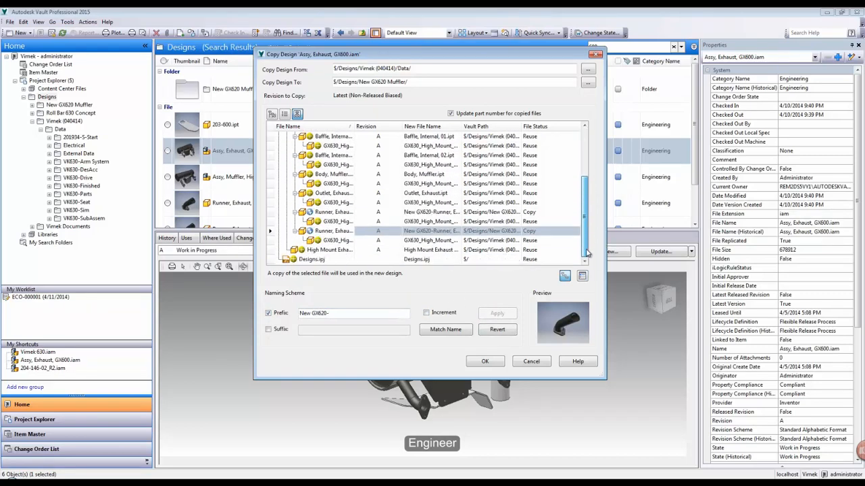
pyautogui.click(481, 362)
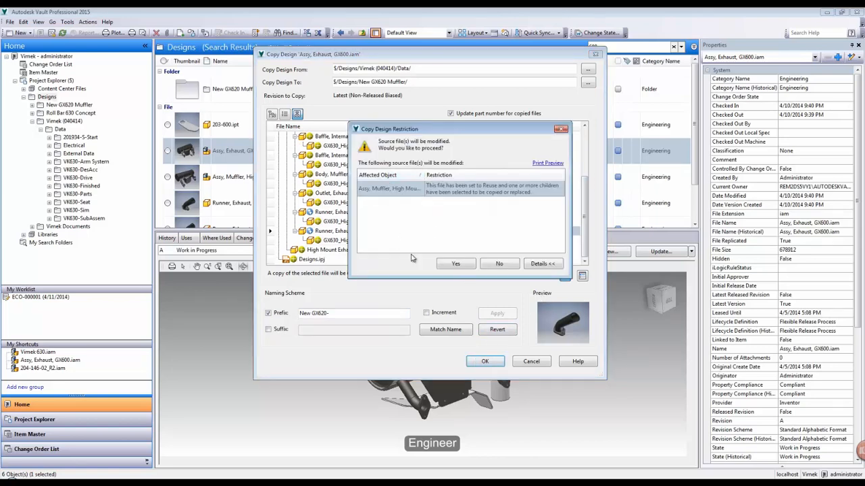
pyautogui.click(456, 263)
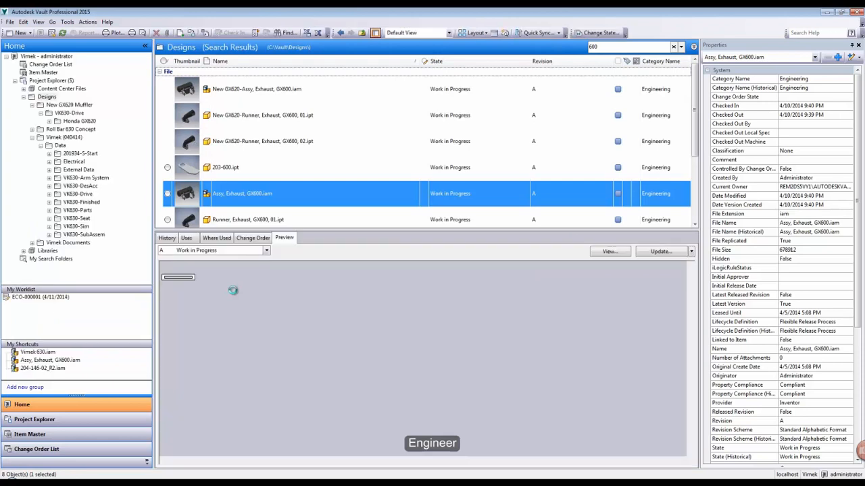
# Add New GX620-Assy, Exhaust, GX600.iam from the Honda GX620 folder to the existing change order ECO-000001.
pyautogui.click(74, 121)
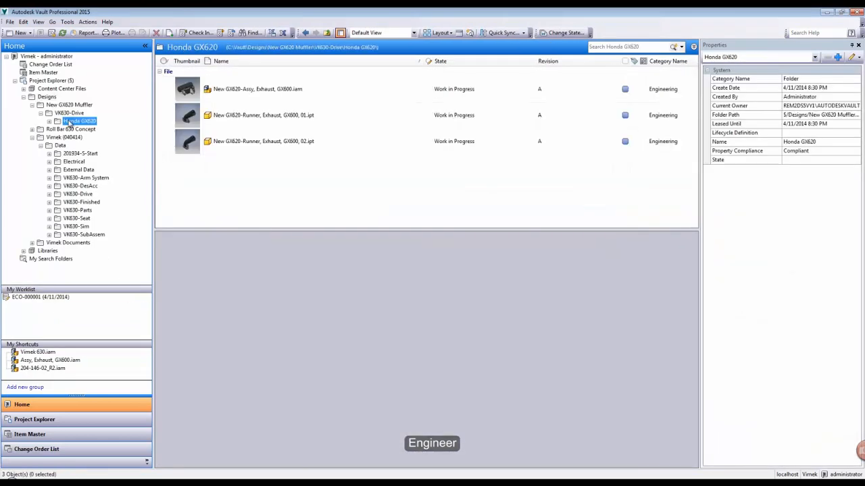
pyautogui.click(190, 91)
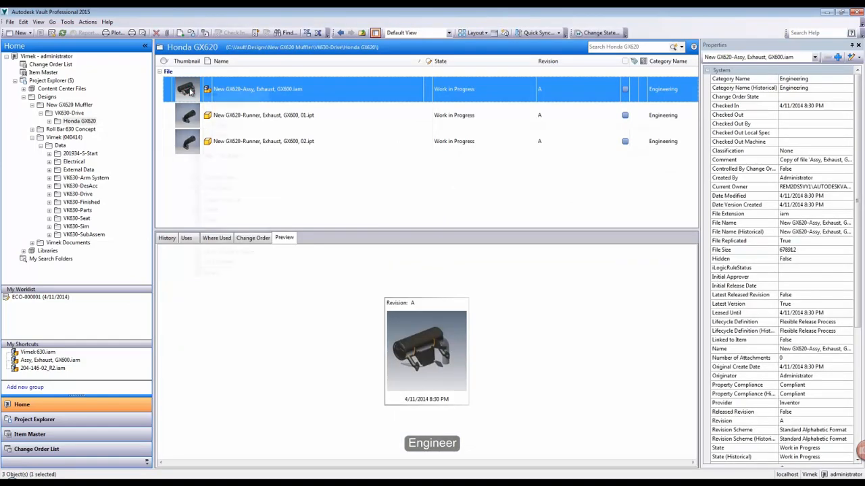
pyautogui.rightClick(189, 91)
pyautogui.moveTo(205, 241)
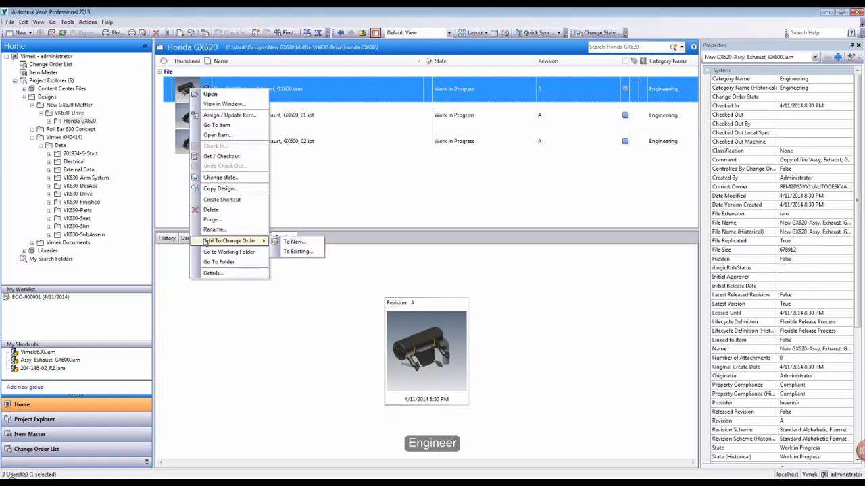
pyautogui.click(297, 252)
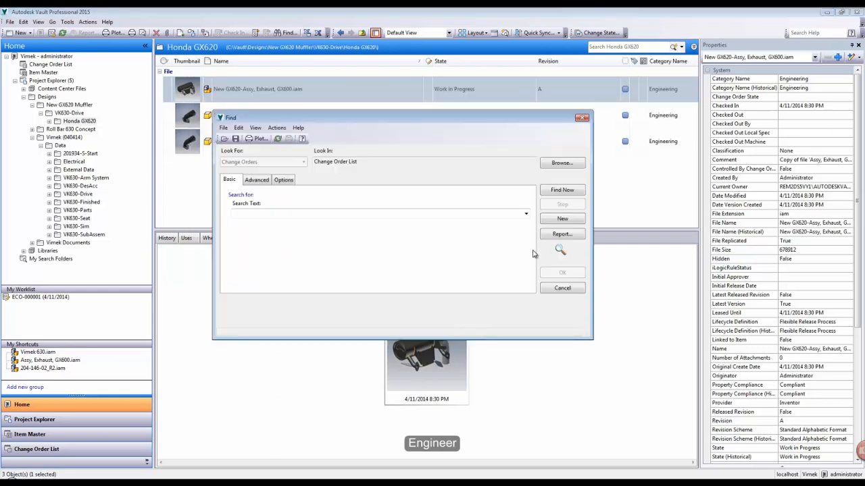
pyautogui.click(560, 191)
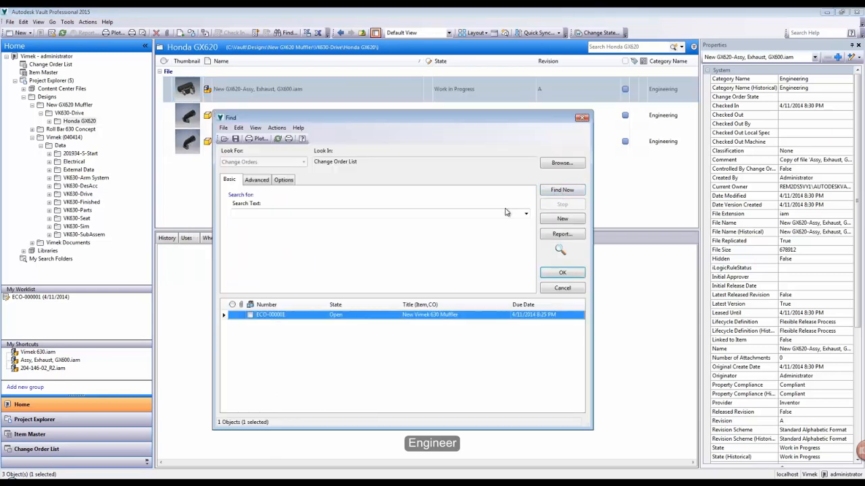
pyautogui.click(561, 272)
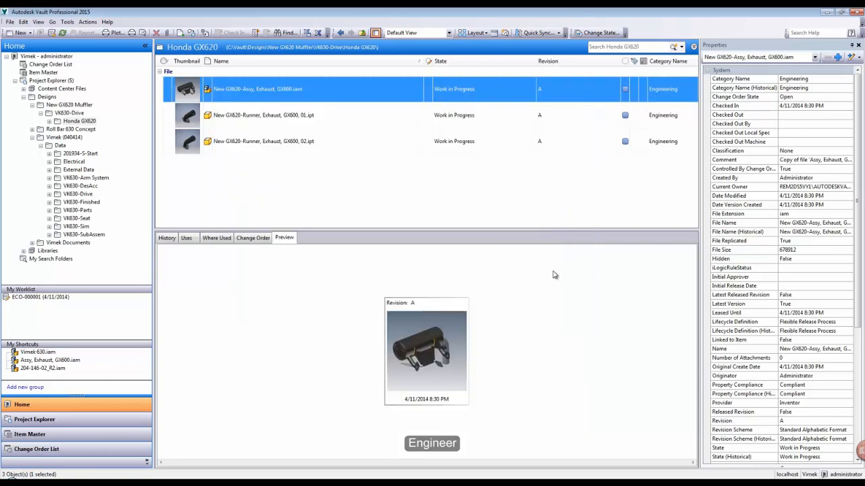
# Review the attached files of change order ECO-000001, preview the new exhaust assembly, and check the order's routing and status.
pyautogui.click(31, 299)
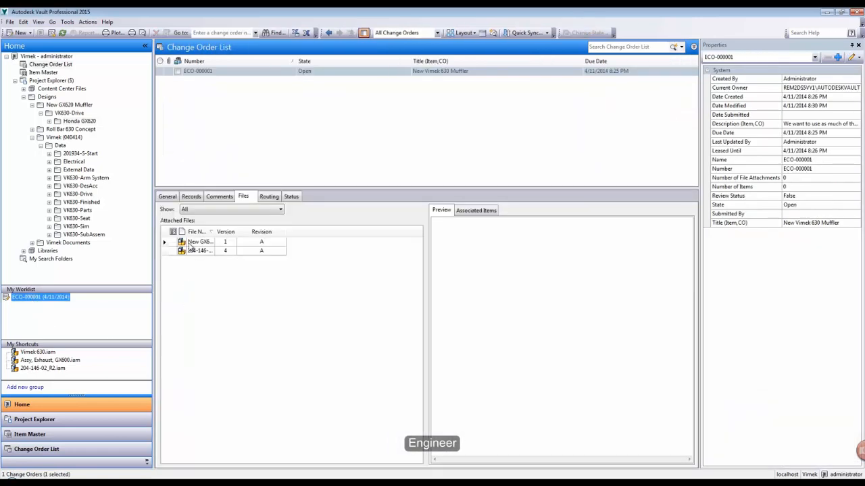
pyautogui.click(191, 244)
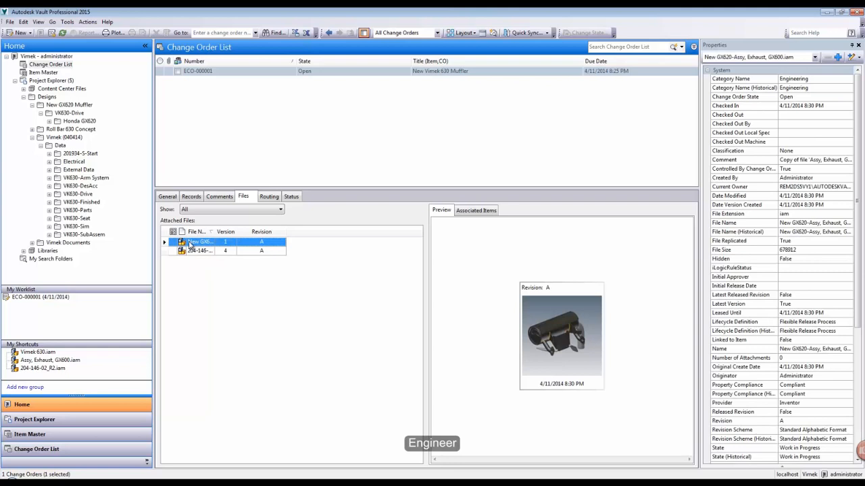
pyautogui.click(268, 197)
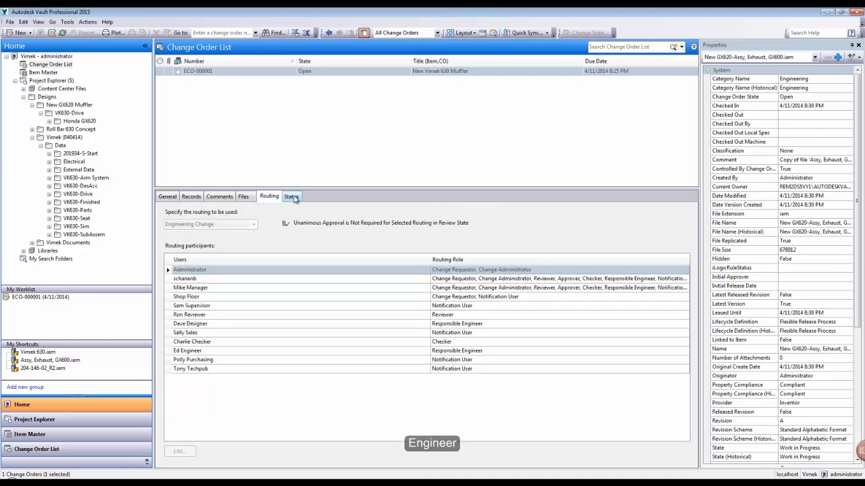
pyautogui.click(292, 197)
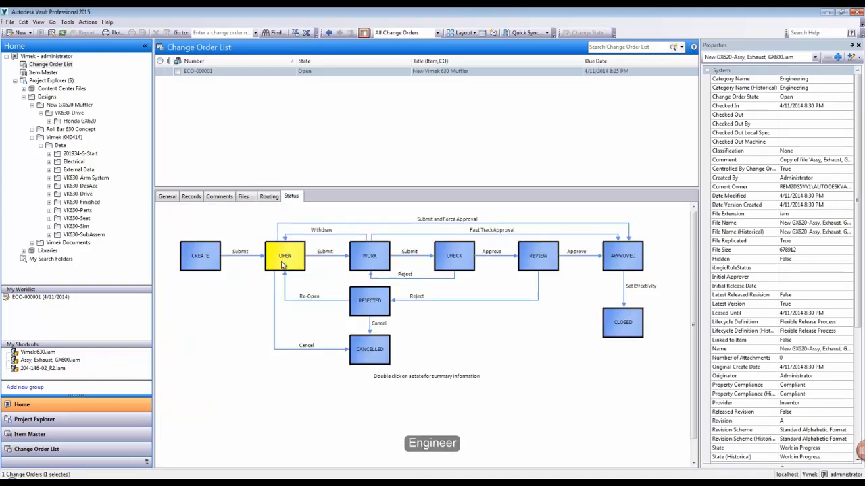
# Submit change order ECO-000001 to the Work state without adding a comment.
pyautogui.click(235, 73)
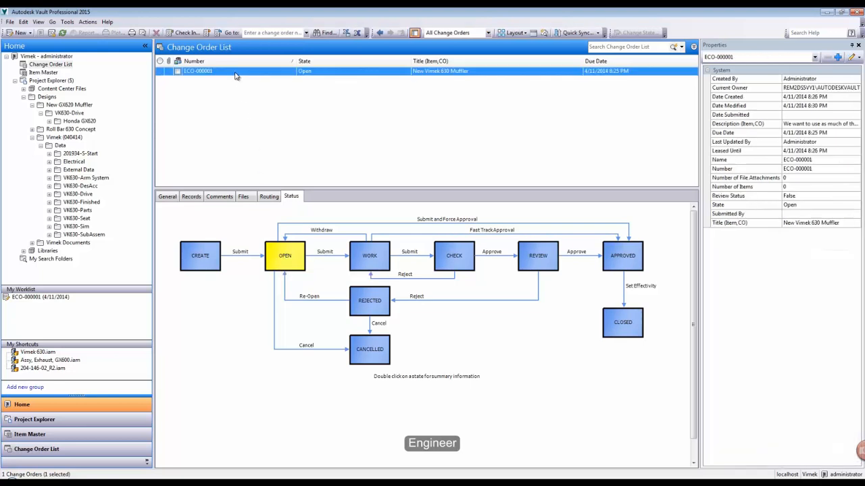
pyautogui.rightClick(235, 75)
pyautogui.moveTo(254, 90)
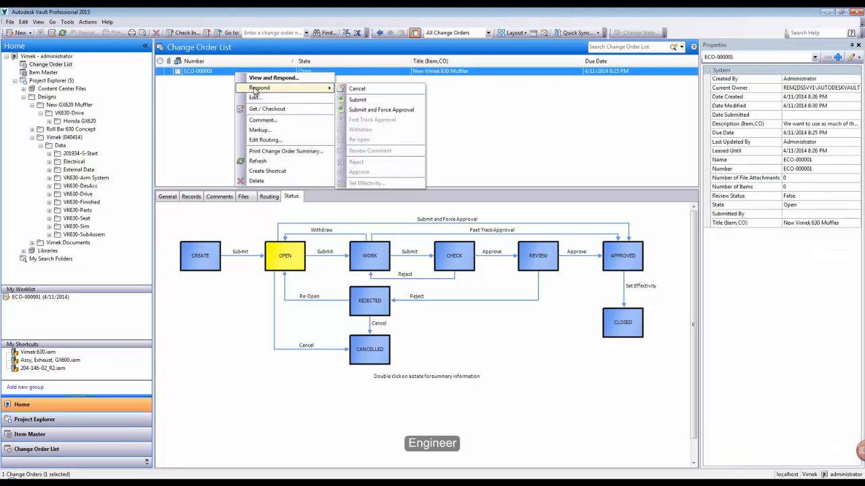
pyautogui.click(358, 100)
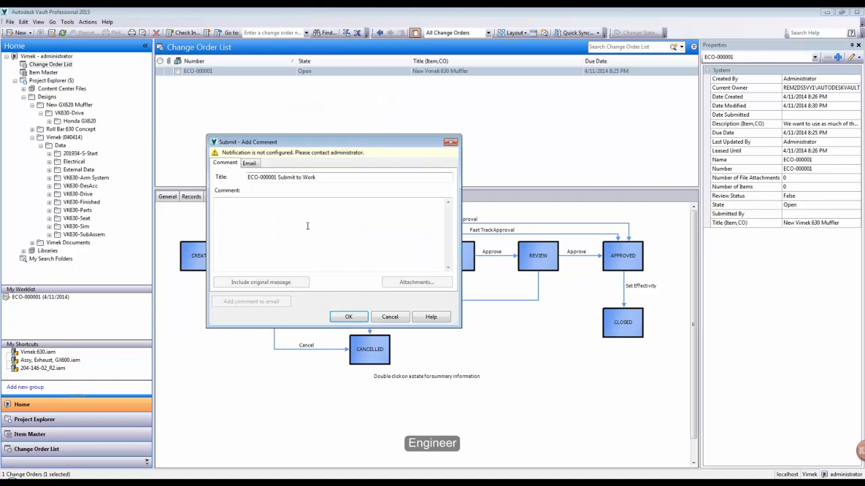
pyautogui.click(350, 318)
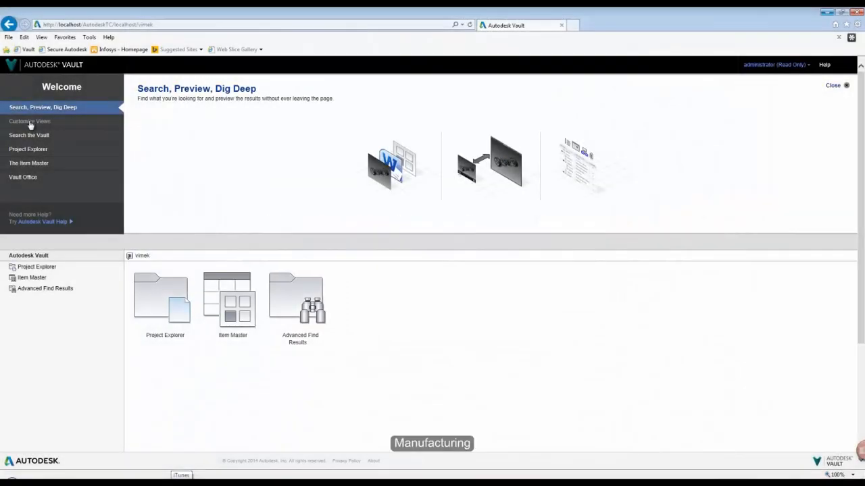
# In the Autodesk Vault web client, look through the introductions to views, searching, Project Explorer and Vault Office, and close the welcome area.
pyautogui.click(30, 123)
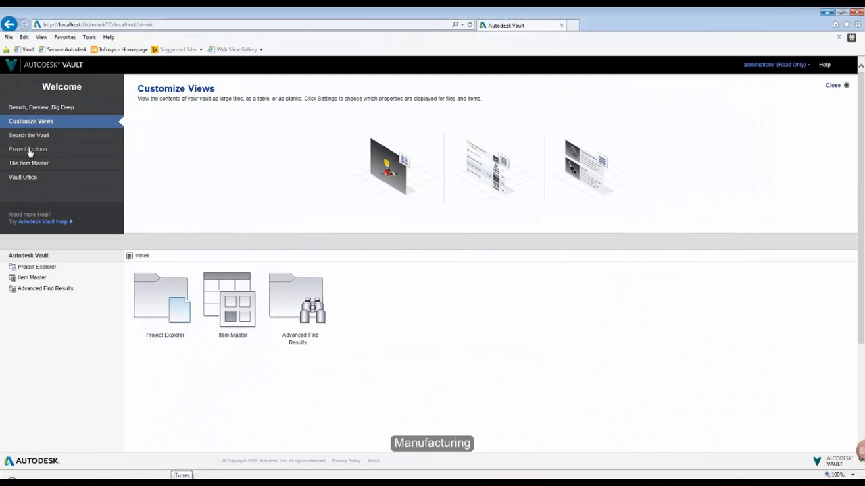
pyautogui.click(31, 136)
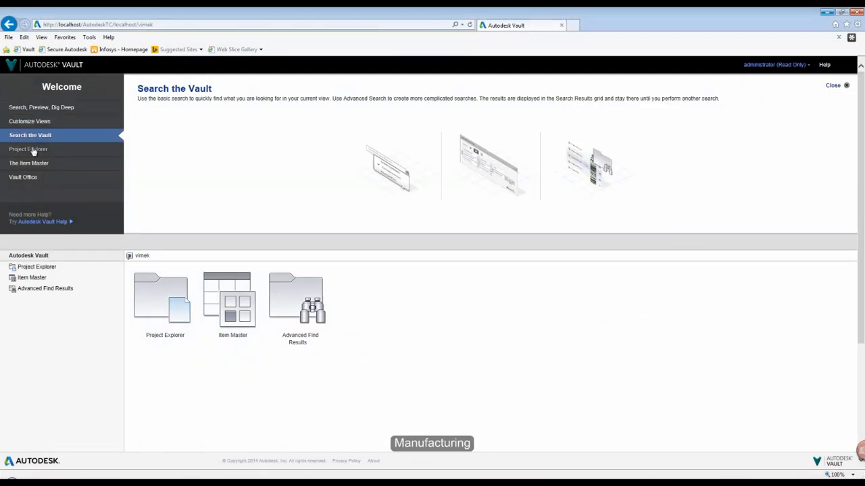
pyautogui.click(33, 150)
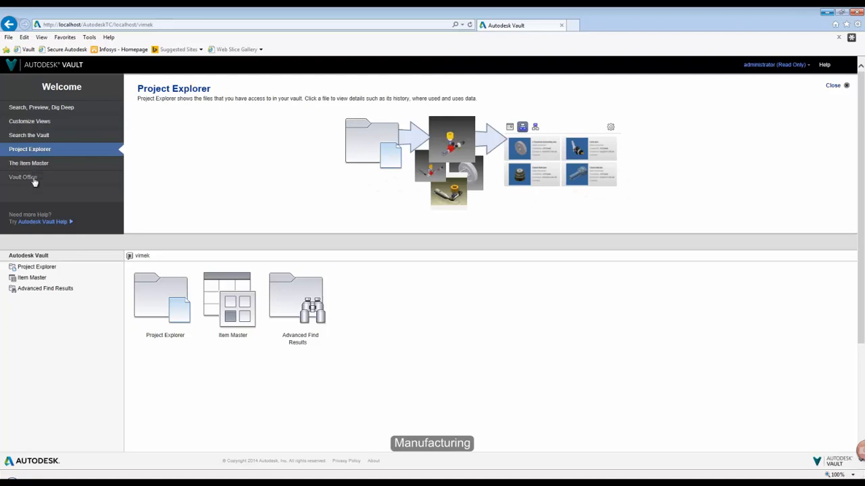
pyautogui.click(33, 179)
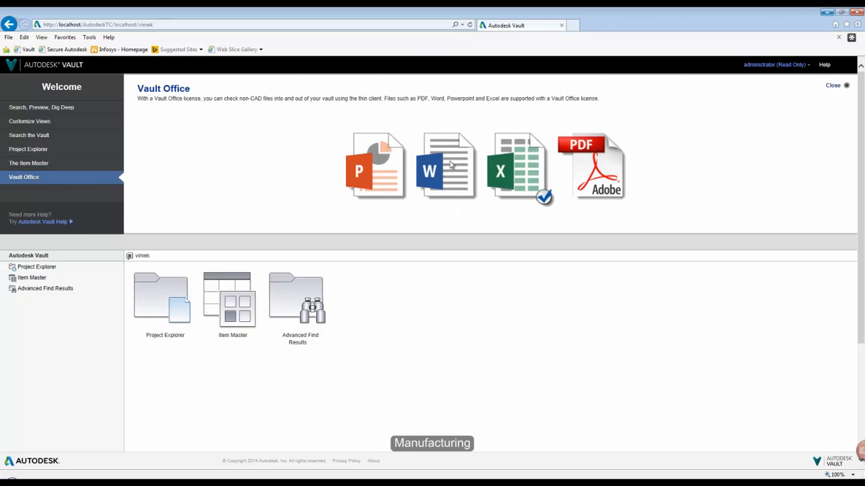
pyautogui.click(848, 89)
# Browse to the Vimek Documents folder under Designs and view the file details of 630-1_0772-h.jpg.
pyautogui.click(148, 137)
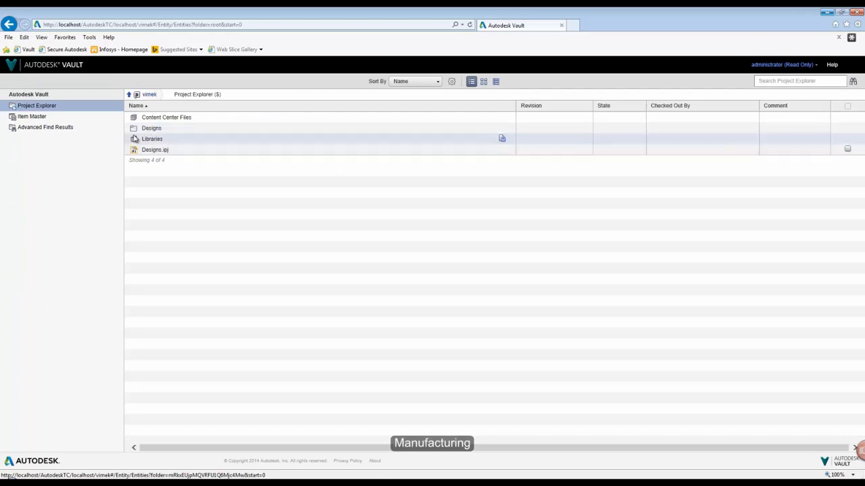
pyautogui.click(147, 129)
pyautogui.click(151, 150)
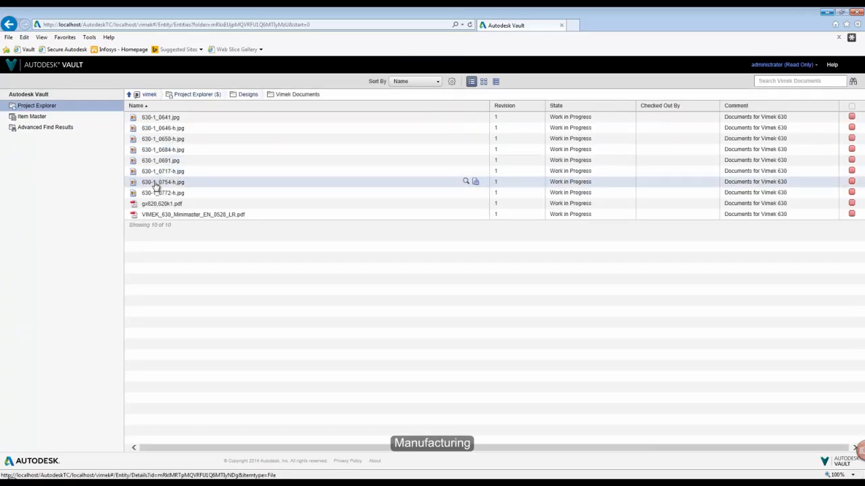
pyautogui.click(156, 193)
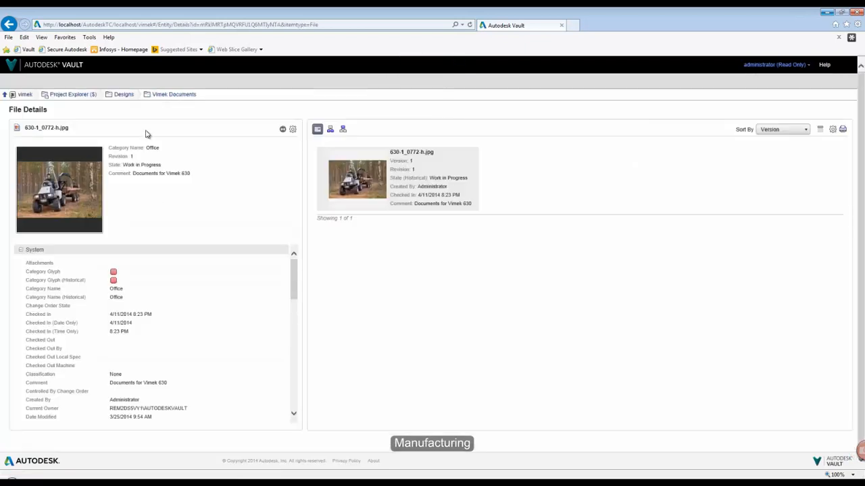
# Return to the Designs folder, search it for "600" and open the details of Assy, Exhaust, GX600.iam.
pyautogui.click(125, 95)
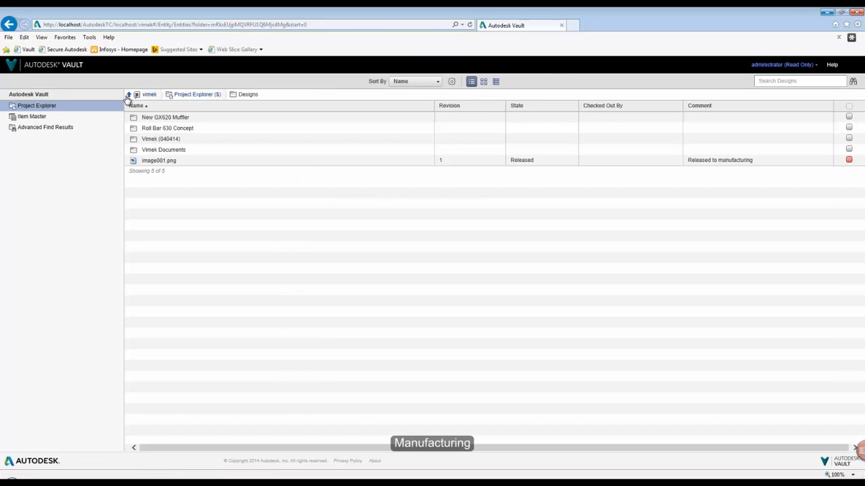
pyautogui.click(783, 81)
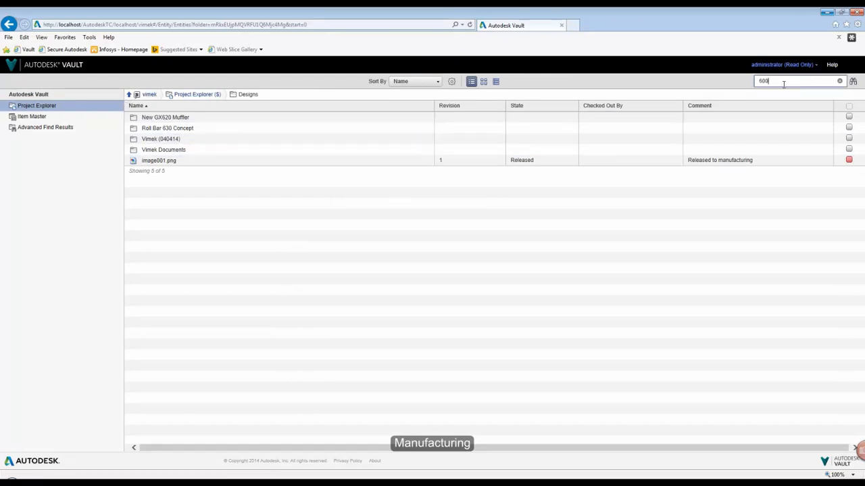
pyautogui.write('600')
pyautogui.press('Return')
pyautogui.click(179, 131)
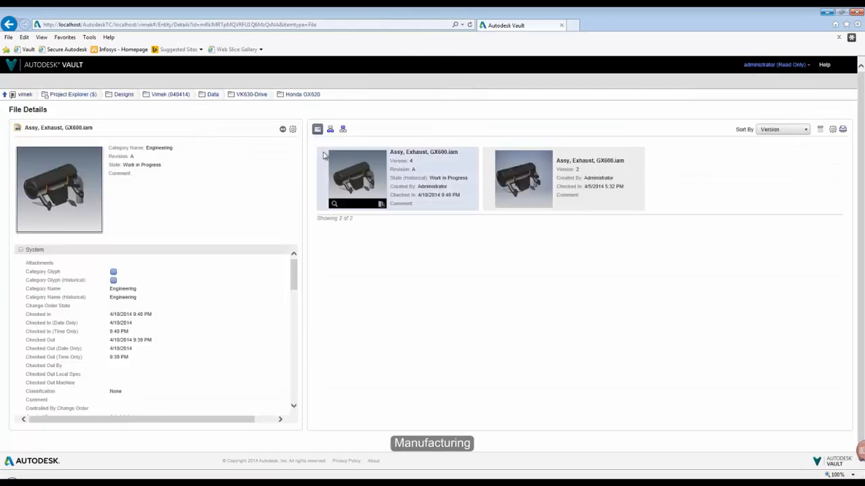
# Check the exhaust assembly's component files and where it is used, and open its parent assembly 204-146-02_R2.iam.
pyautogui.click(331, 130)
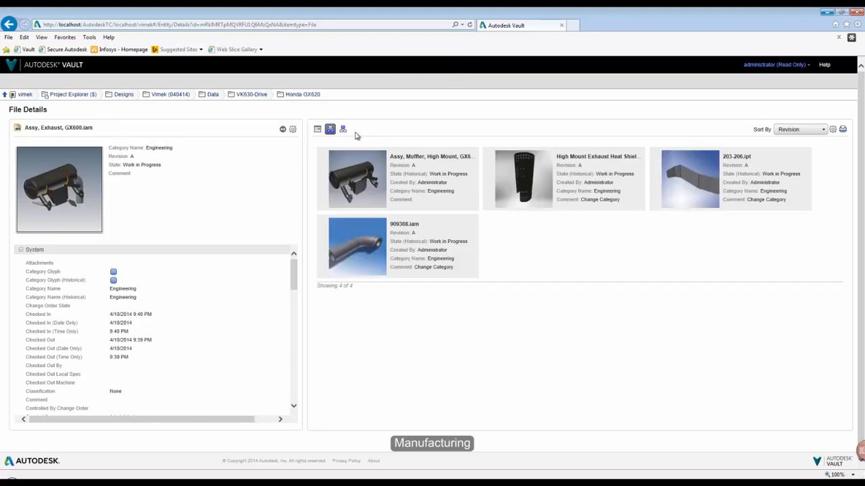
pyautogui.click(342, 129)
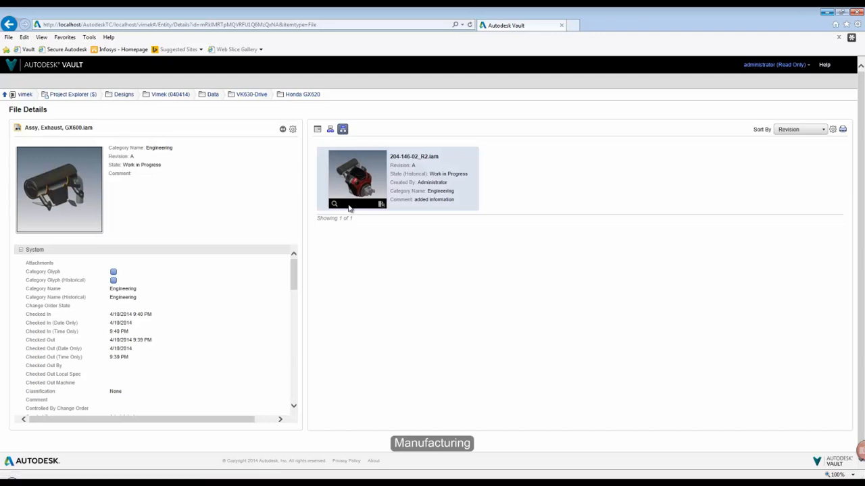
pyautogui.click(353, 183)
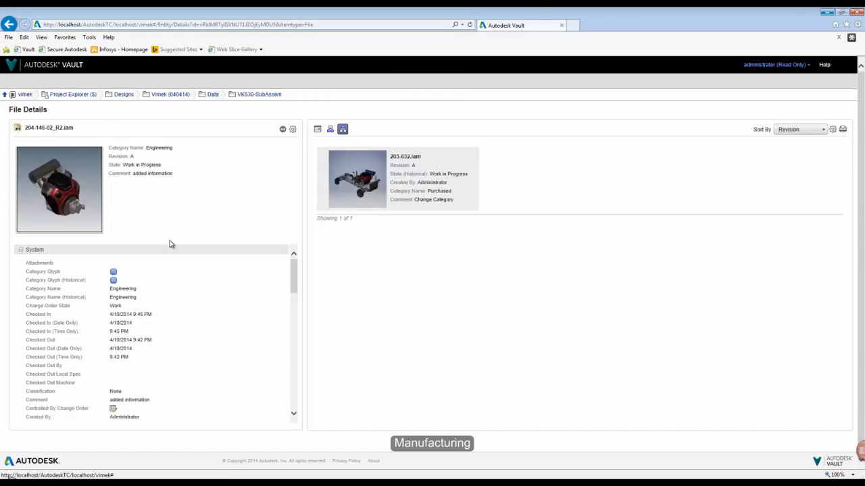
# View 204-146-02_R2.iam in 3D, inspect the exhaust flange closely, and open the model in Autodesk Design Review.
pyautogui.click(63, 224)
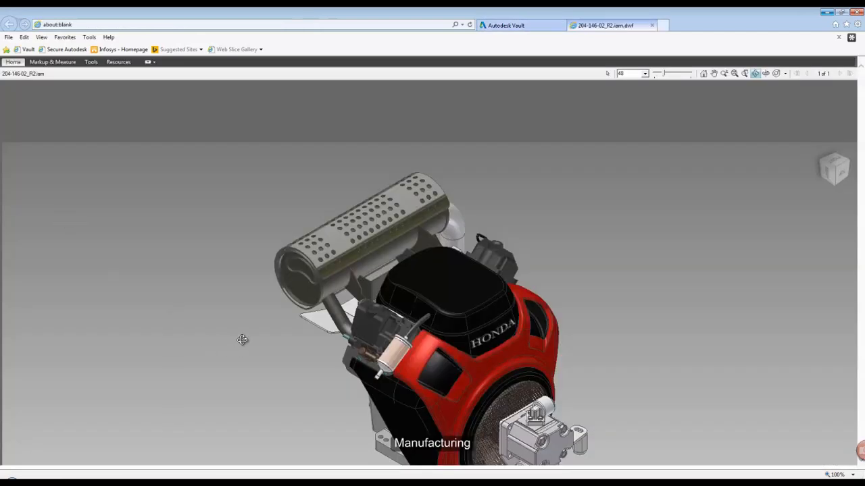
pyautogui.moveTo(244, 338); pyautogui.dragTo(241, 323)
pyautogui.moveTo(237, 305); pyautogui.dragTo(460, 347)
pyautogui.rightClick(437, 310)
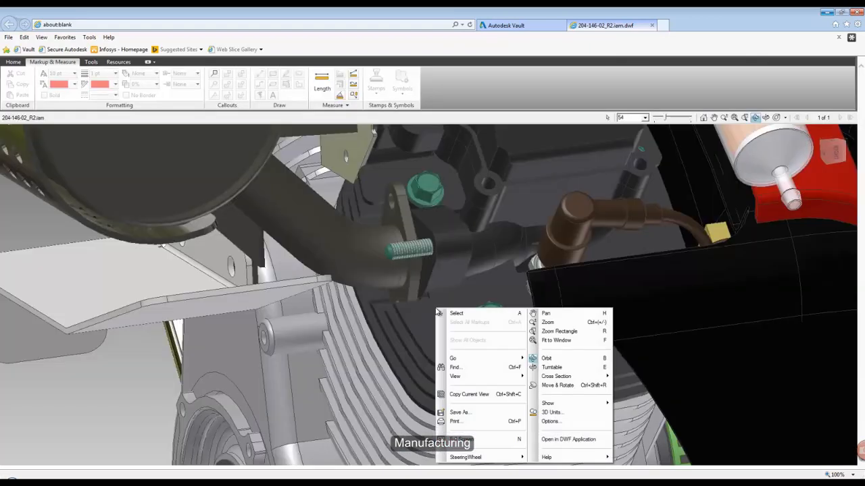
pyautogui.click(556, 440)
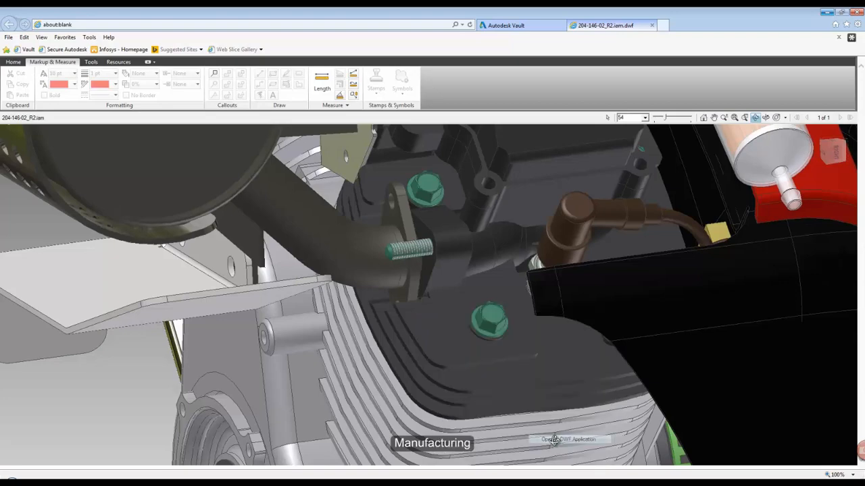
# Add a length measurement between the exhaust flange and the adjacent engine port block, near the threaded stud.
pyautogui.scroll(5, 507, 286)
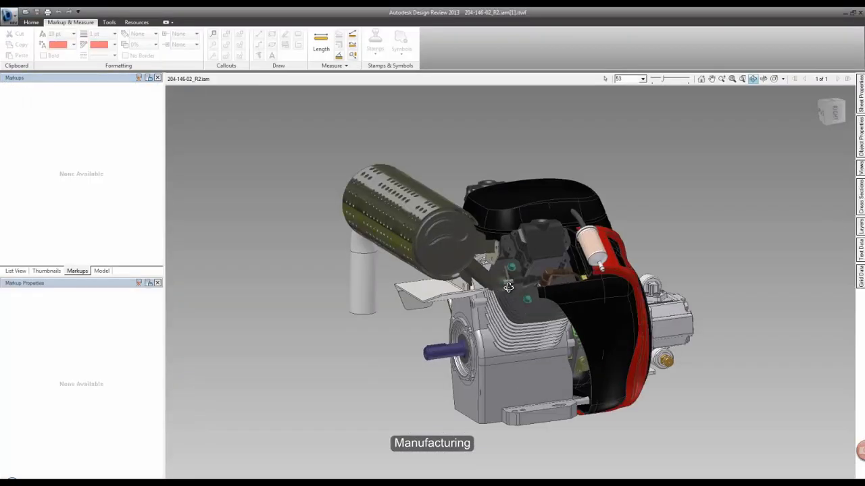
pyautogui.scroll(2, 507, 286)
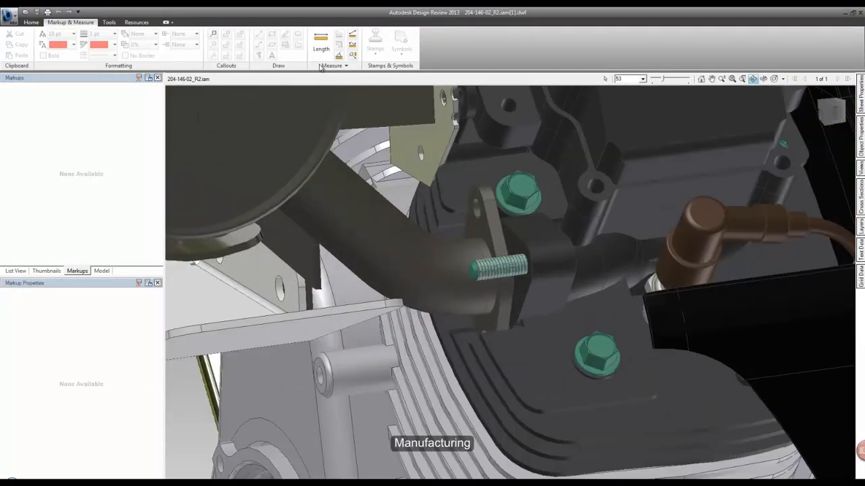
pyautogui.click(321, 43)
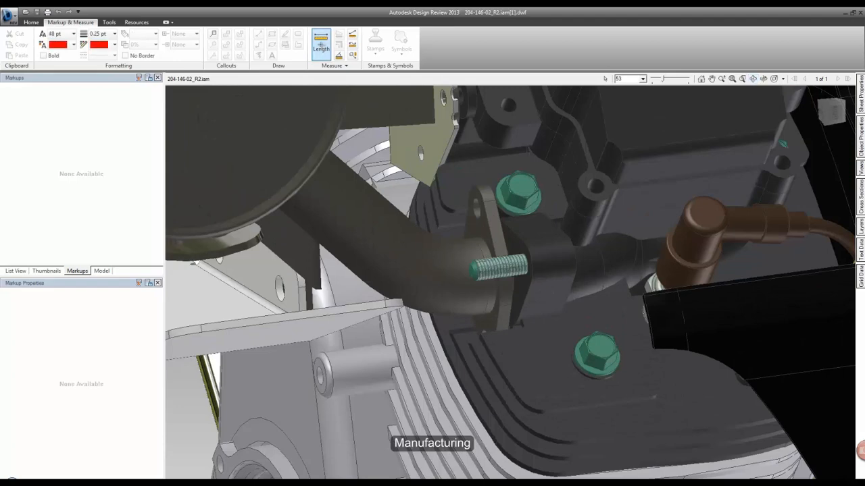
pyautogui.click(511, 233)
pyautogui.click(541, 199)
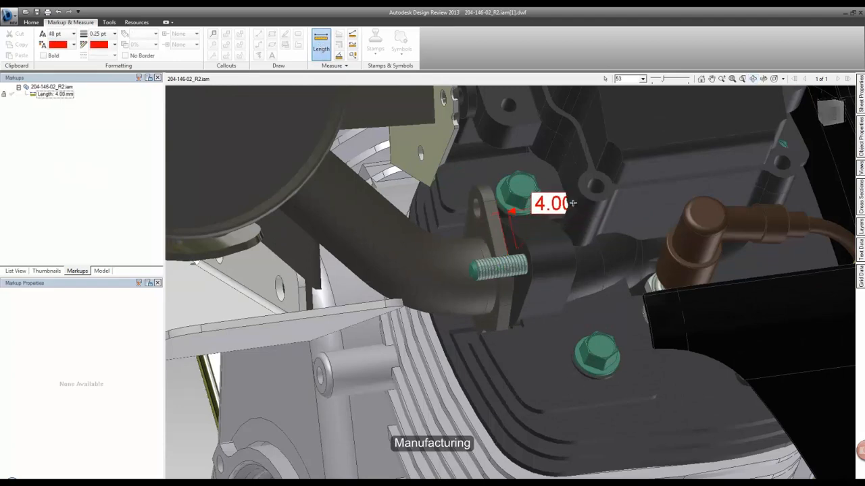
# Add an angle measurement between the exhaust flange edge and the adjacent engine port block edge.
pyautogui.click(338, 55)
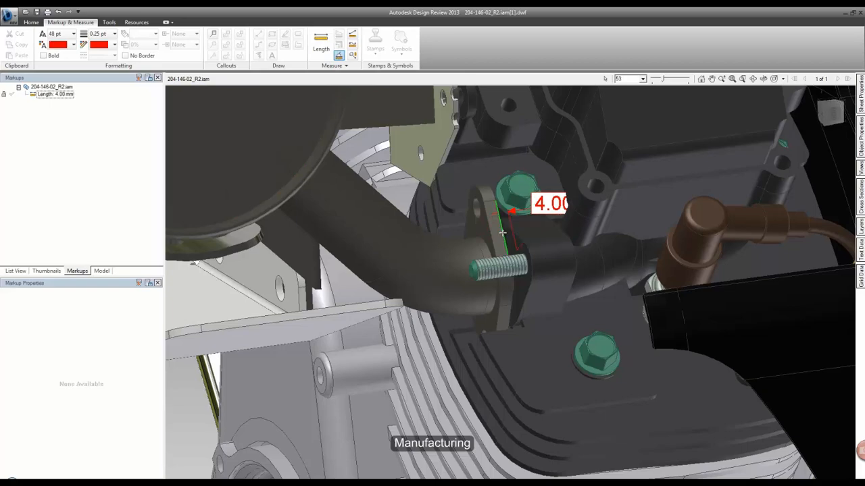
pyautogui.click(528, 295)
pyautogui.click(438, 252)
# Add an angle measurement between the exhaust flange and the port block on the opposite side of the engine.
pyautogui.scroll(-5, 439, 251)
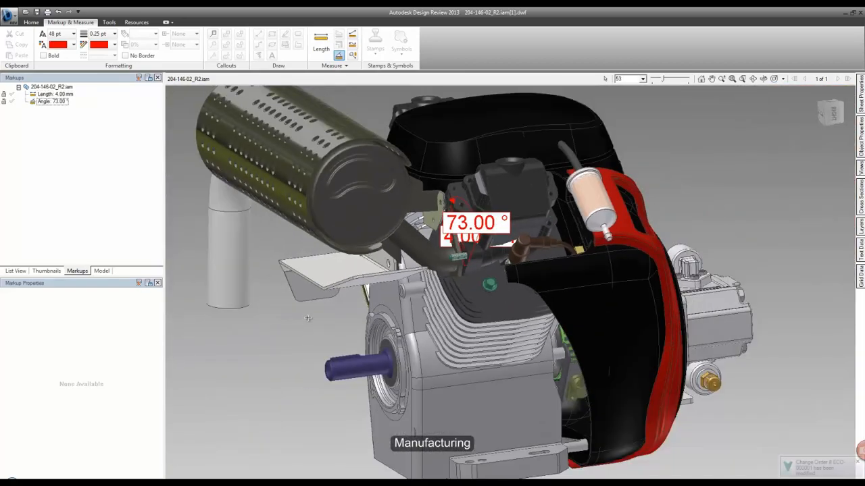
pyautogui.keyDown('shift'); pyautogui.moveTo(321, 324); pyautogui.dragTo(723, 297, button='middle'); pyautogui.keyUp('shift')
pyautogui.scroll(5, 622, 264)
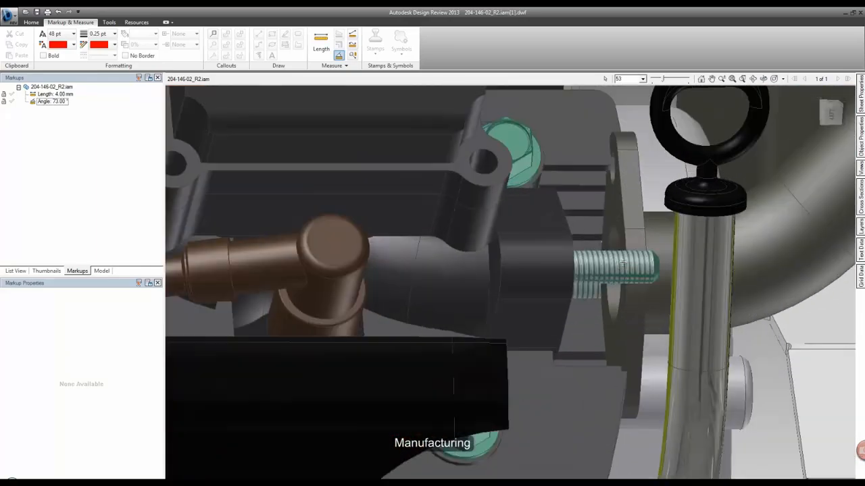
pyautogui.click(621, 194)
pyautogui.click(610, 237)
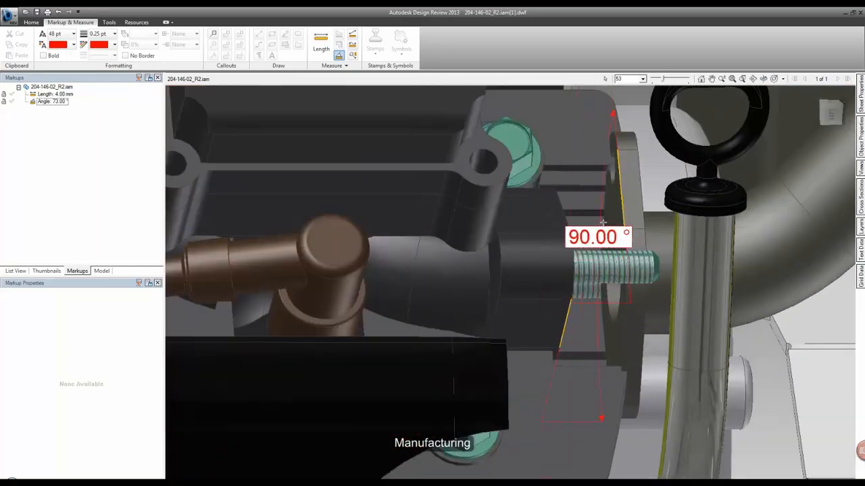
pyautogui.click(658, 172)
# Add a length measurement between the opposite side's exhaust flange and port block, with its label above the gap.
pyautogui.click(321, 42)
pyautogui.click(620, 217)
pyautogui.click(567, 219)
pyautogui.click(599, 129)
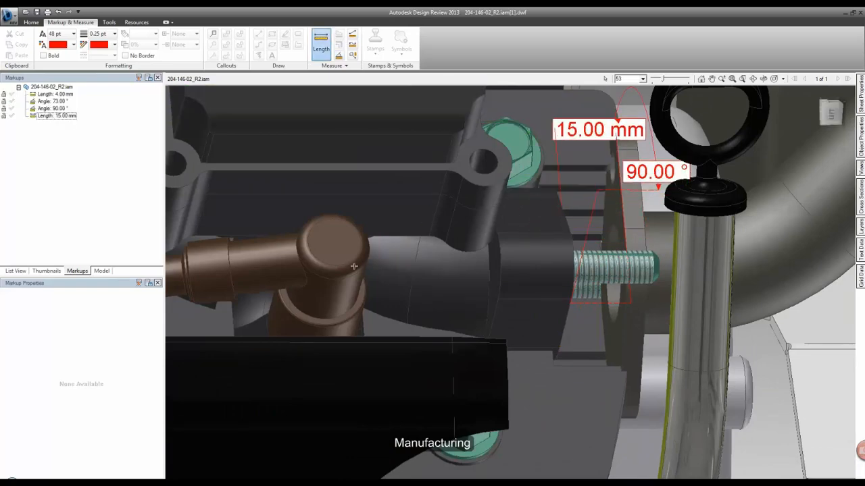
# Start an e-mail with the marked-up 204-146-02_R2 DWF attached and enter the engineer as recipient.
pyautogui.click(11, 18)
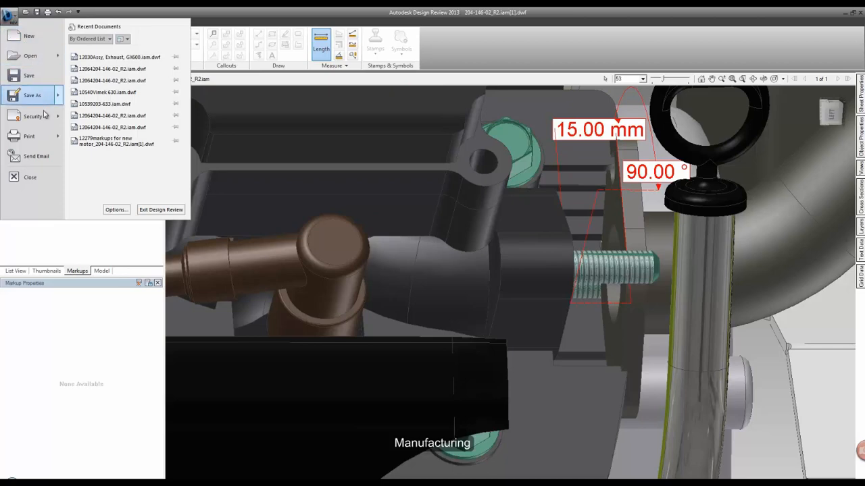
pyautogui.click(54, 158)
pyautogui.click(517, 279)
pyautogui.write('Ed Engineer')
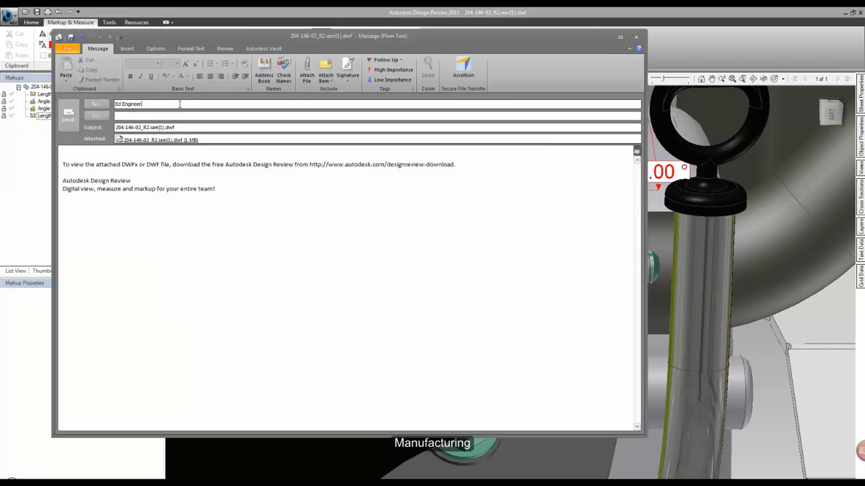
# Write above the default message text: "There should not be a problem if all you do is to extend the pipes and rotate the flanges".
pyautogui.click(63, 150)
pyautogui.write('There should not be a problem if all you do is to ex')
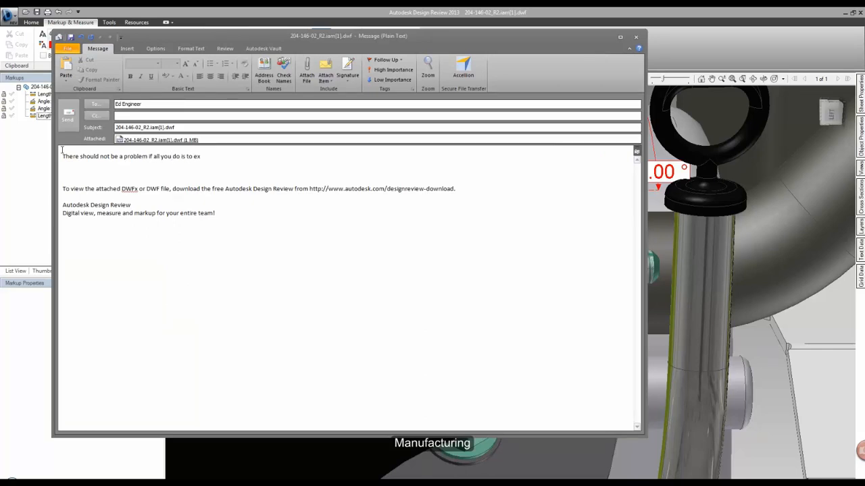
pyautogui.write('pes and rotate the flan')
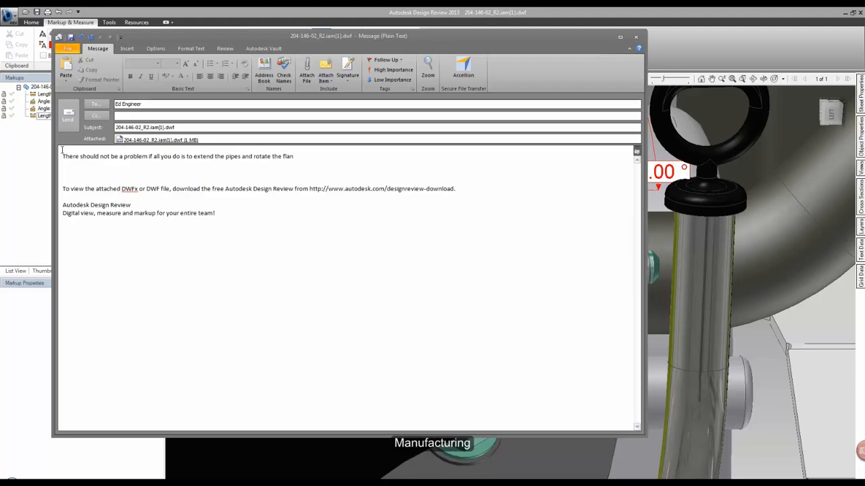
pyautogui.write('ge.')
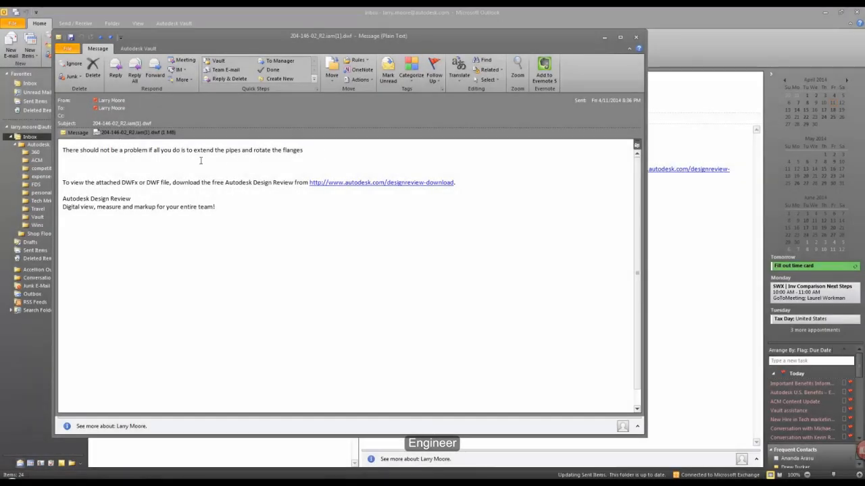
# Log in to the Vimek vault on localhost from the received e-mail, using the Vault Account authentication.
pyautogui.click(138, 49)
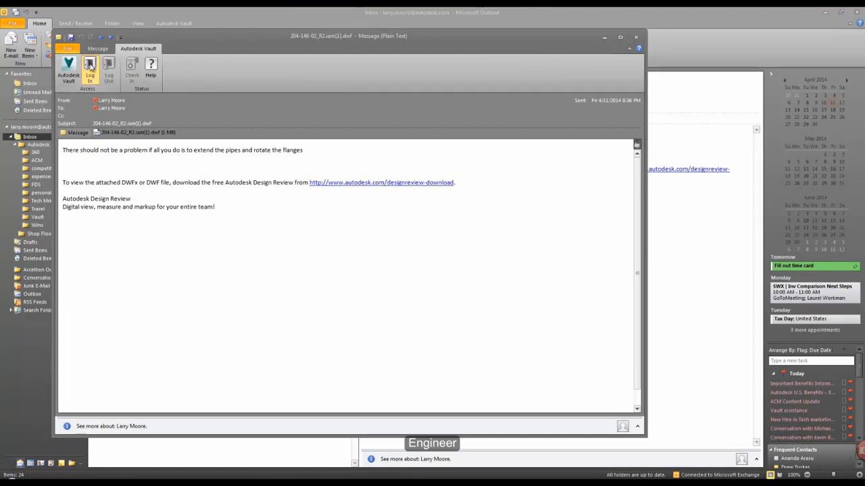
pyautogui.click(90, 68)
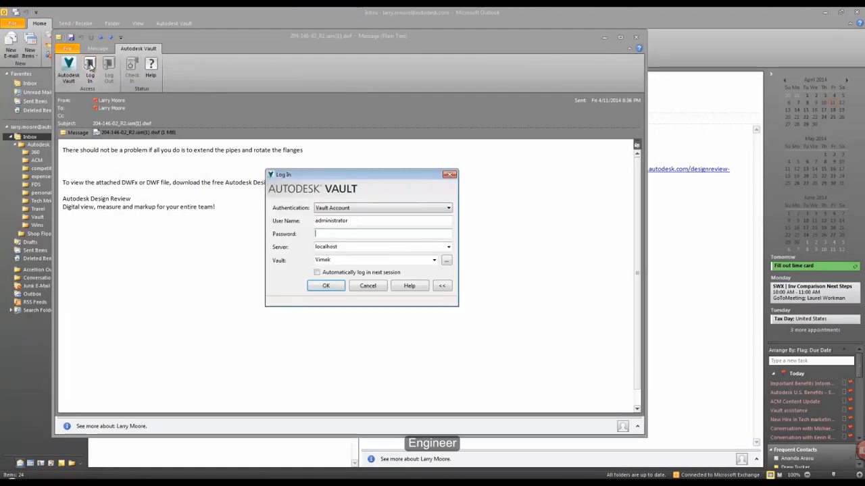
pyautogui.click(325, 287)
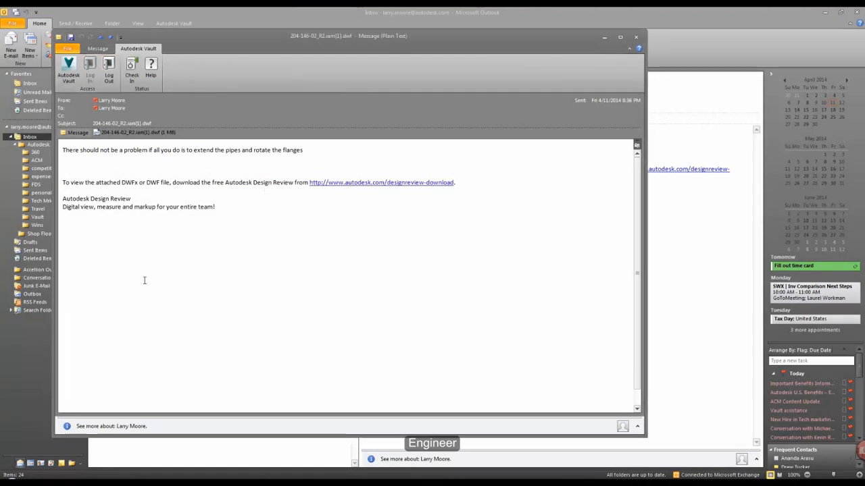
# Check the e-mail and its DWF attachment into a new vault folder named Markups under Designs.
pyautogui.click(132, 70)
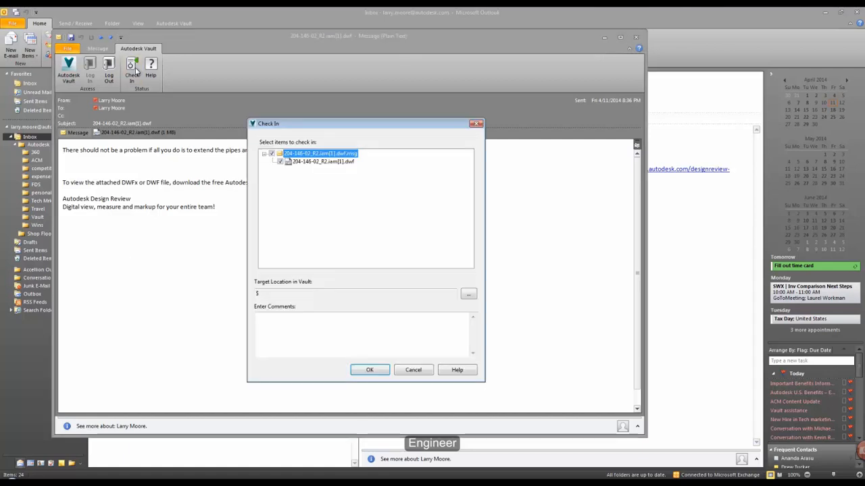
pyautogui.click(468, 295)
pyautogui.click(292, 207)
pyautogui.click(311, 207)
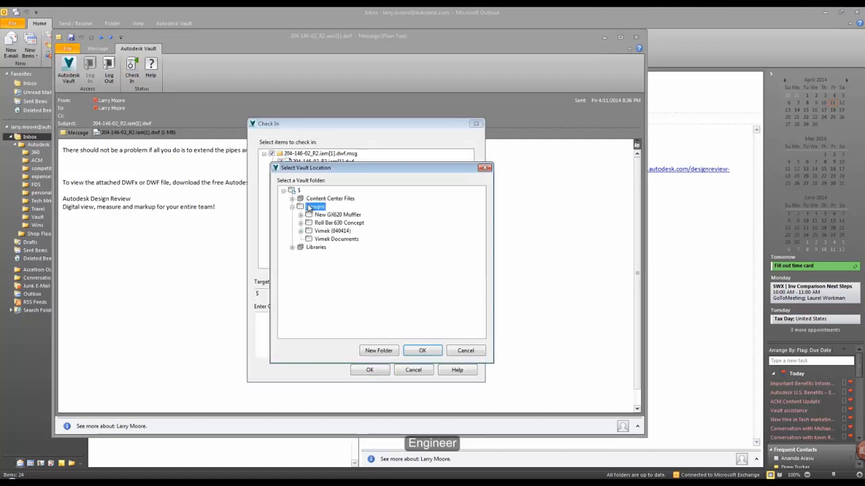
pyautogui.click(378, 351)
pyautogui.write('Markups')
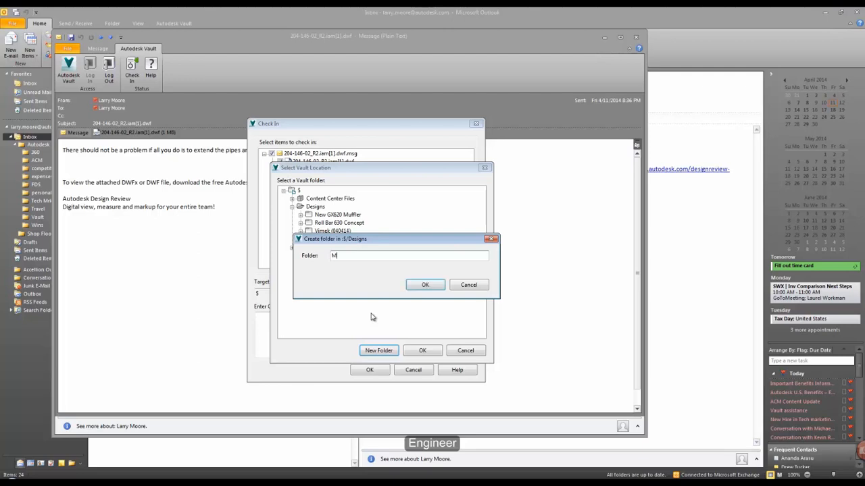
pyautogui.click(434, 287)
pyautogui.click(422, 352)
pyautogui.click(369, 369)
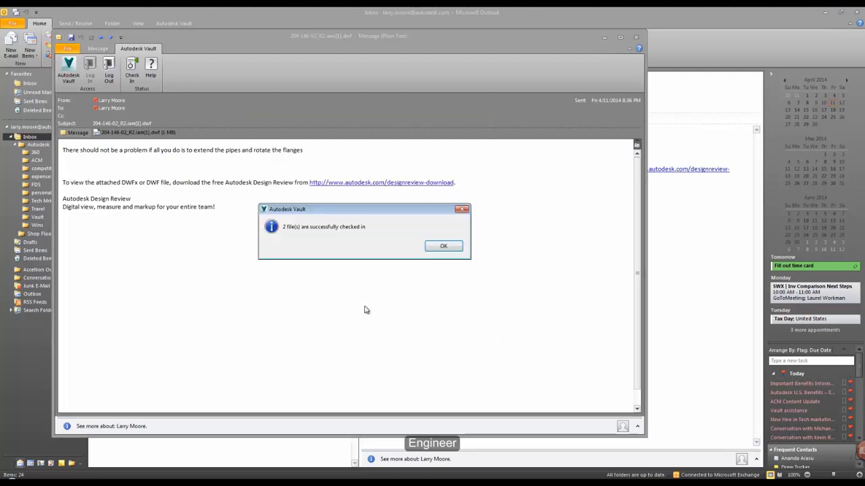
pyautogui.click(446, 245)
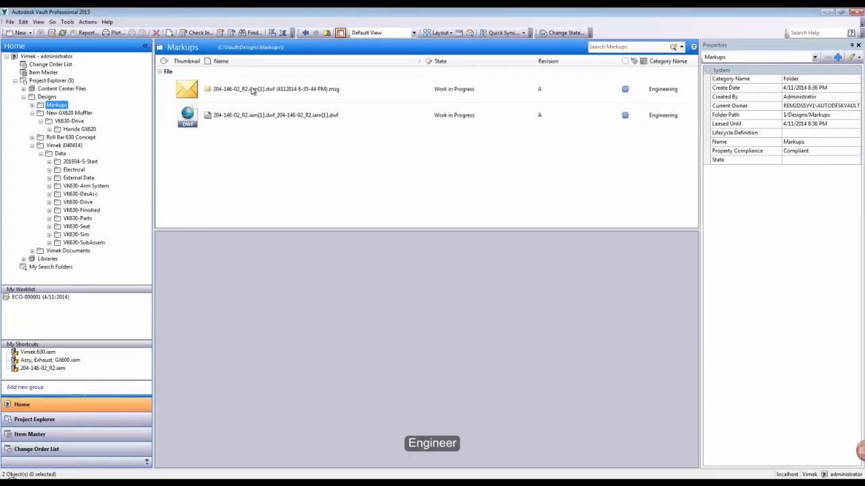
# Preview the e-mail's message text and the marked-up 204-146-02_R2 DWF model in the vault's Markups folder.
pyautogui.click(252, 90)
pyautogui.moveTo(410, 334); pyautogui.dragTo(238, 331)
pyautogui.moveTo(177, 329); pyautogui.dragTo(152, 288)
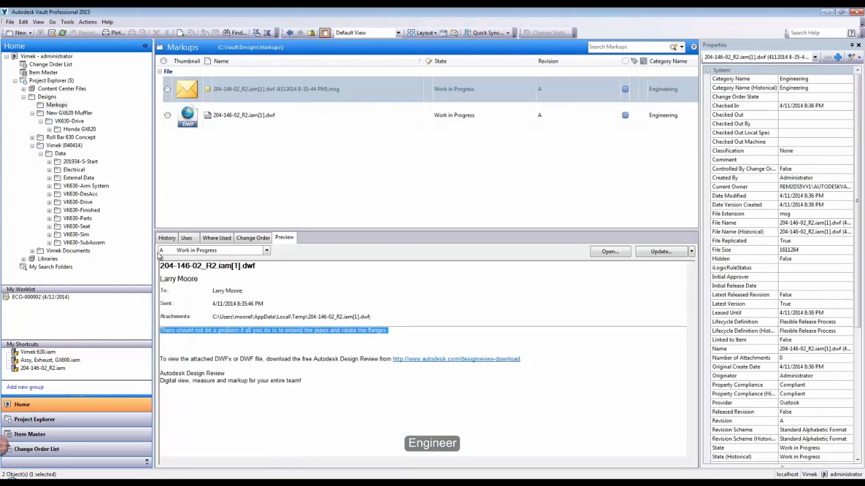
pyautogui.click(188, 122)
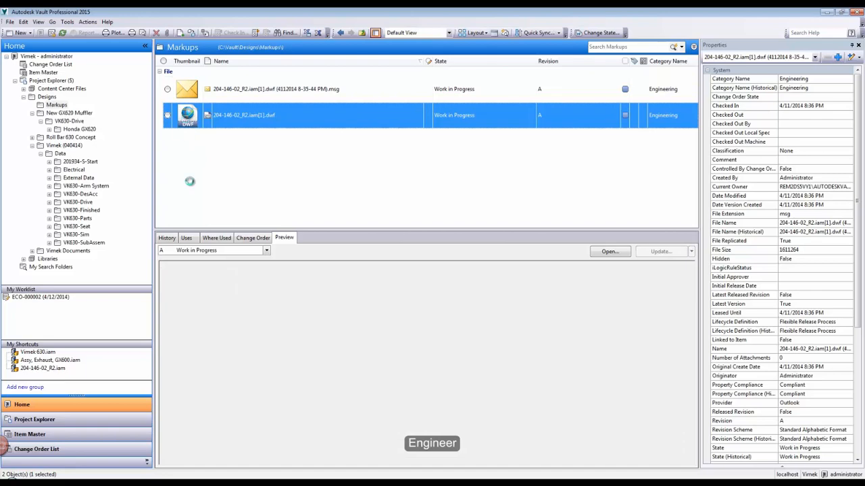
pyautogui.moveTo(354, 384)
pyautogui.mouseDown()
pyautogui.moveTo(337, 380)
pyautogui.moveTo(336, 323)
pyautogui.moveTo(348, 397)
pyautogui.mouseUp()
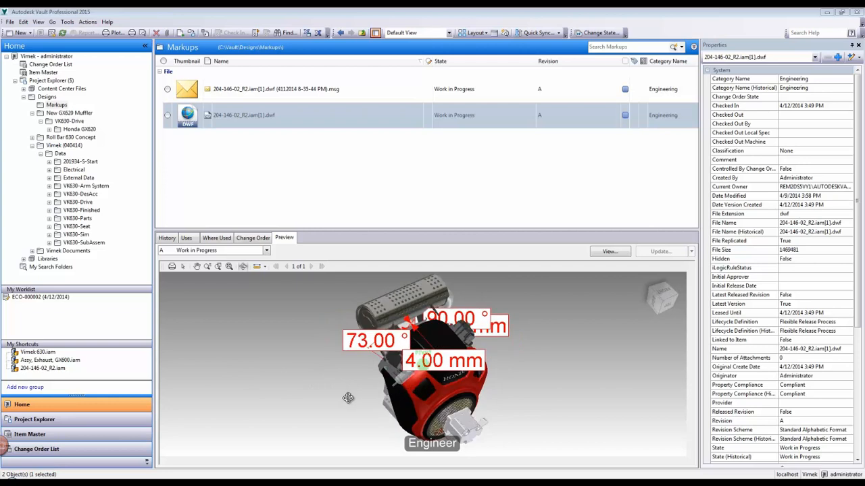
# Open the attached file 204-146-02_R2.iam in Inventor from the Vimek 630 muffler change order, without checking it out.
pyautogui.click(35, 298)
pyautogui.click(244, 196)
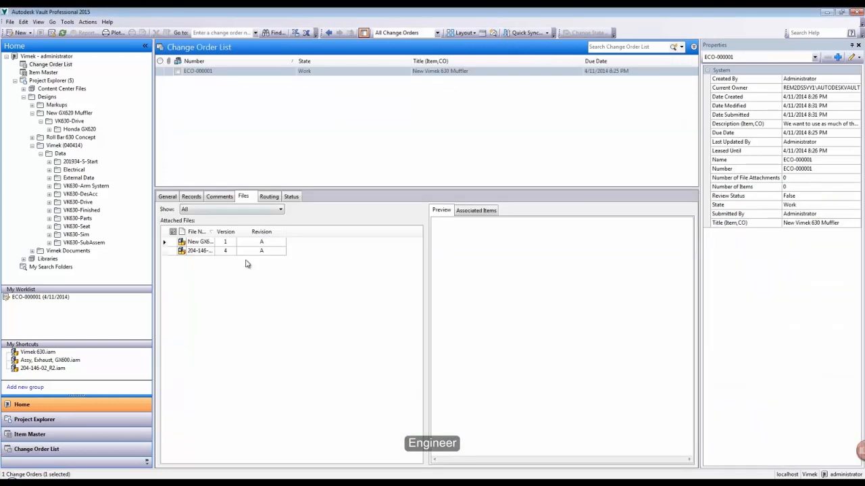
pyautogui.click(194, 251)
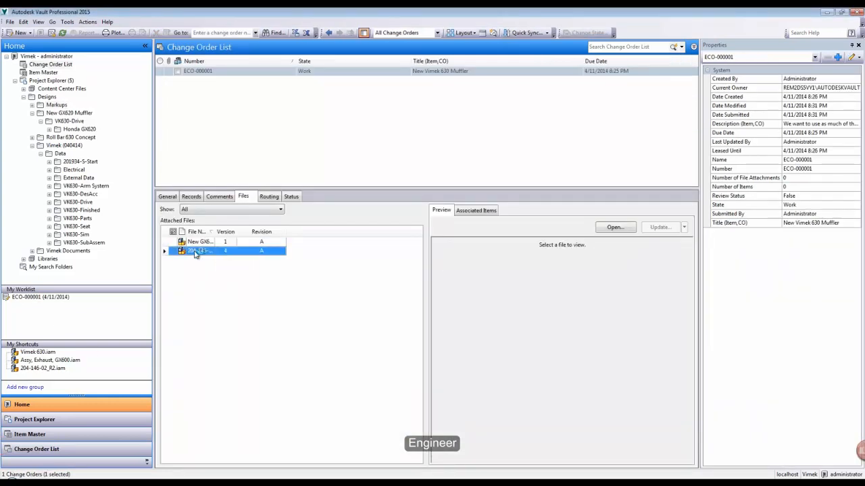
pyautogui.rightClick(194, 251)
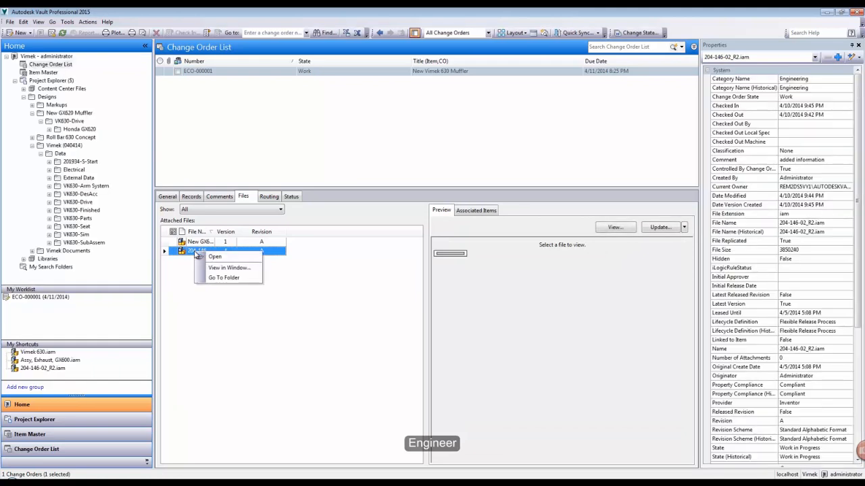
pyautogui.click(215, 255)
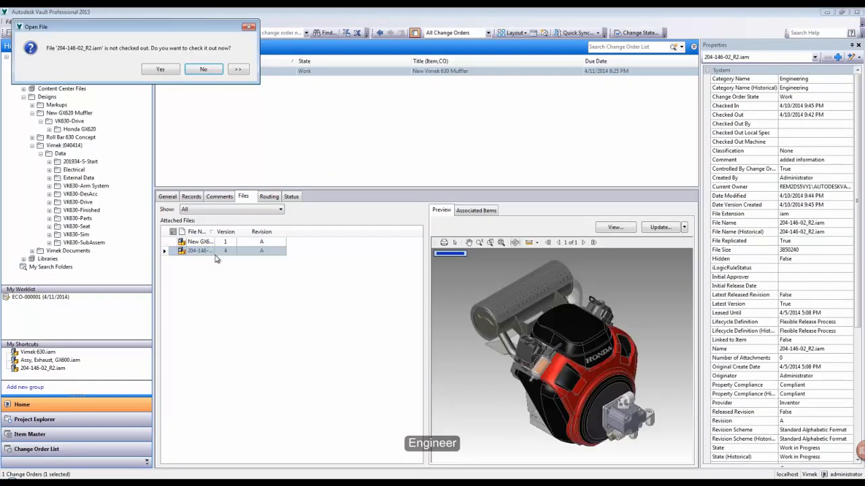
pyautogui.click(202, 70)
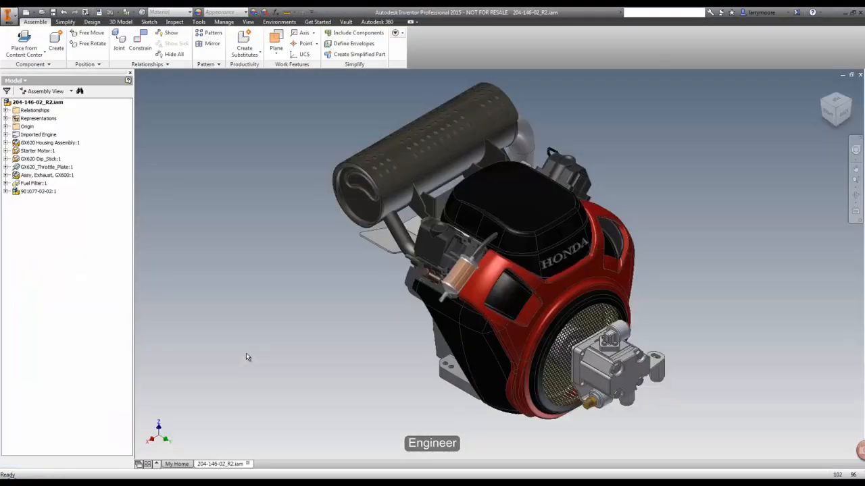
# Replace all instances of Assy, Exhaust, GX600 with New GX620-Assy, Exhaust, GX600 by searching the vault for "new", and check out the required files.
pyautogui.rightClick(31, 176)
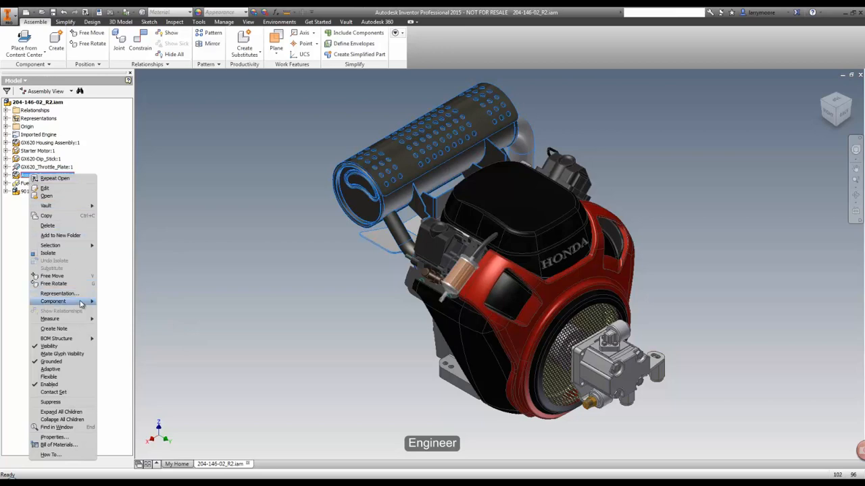
pyautogui.moveTo(81, 304)
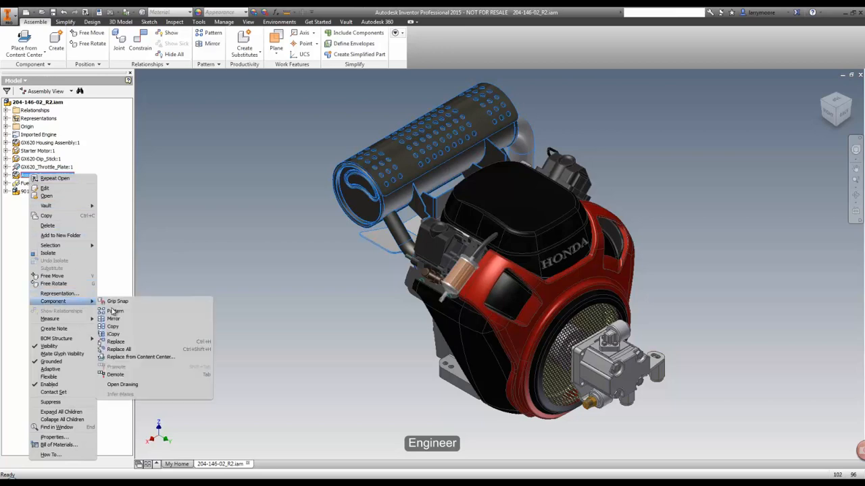
pyautogui.click(135, 348)
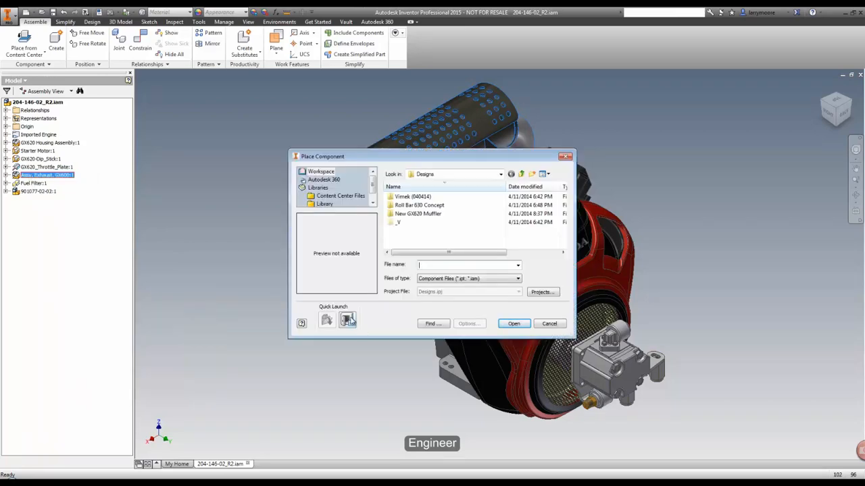
pyautogui.click(347, 321)
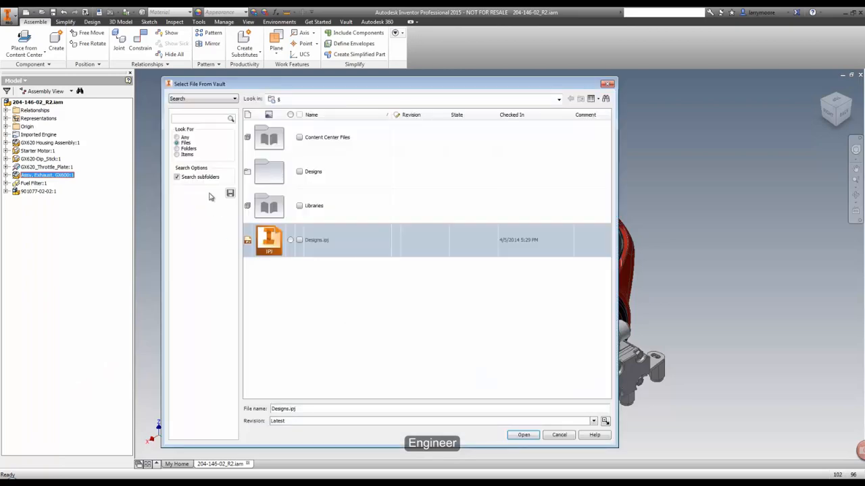
pyautogui.click(206, 118)
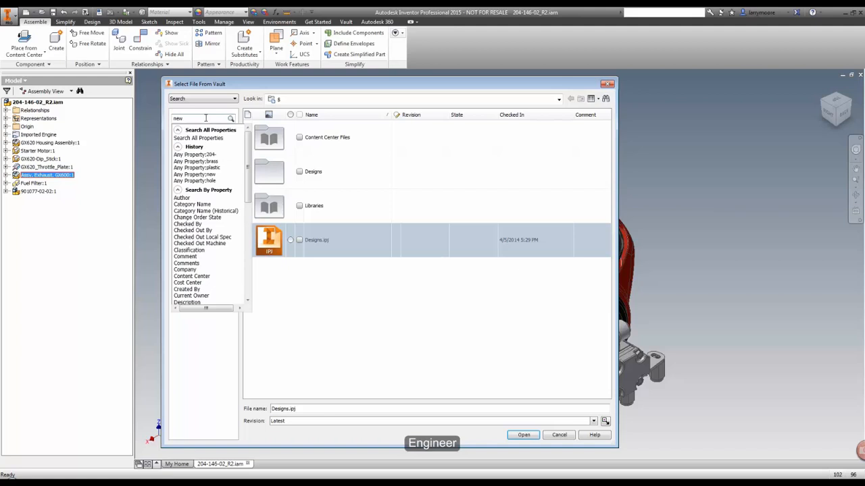
pyautogui.press('Return')
pyautogui.click(530, 436)
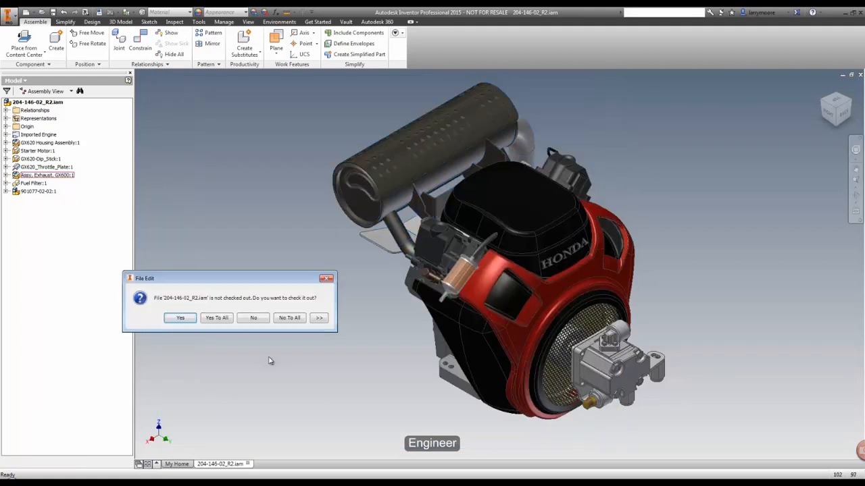
pyautogui.click(218, 317)
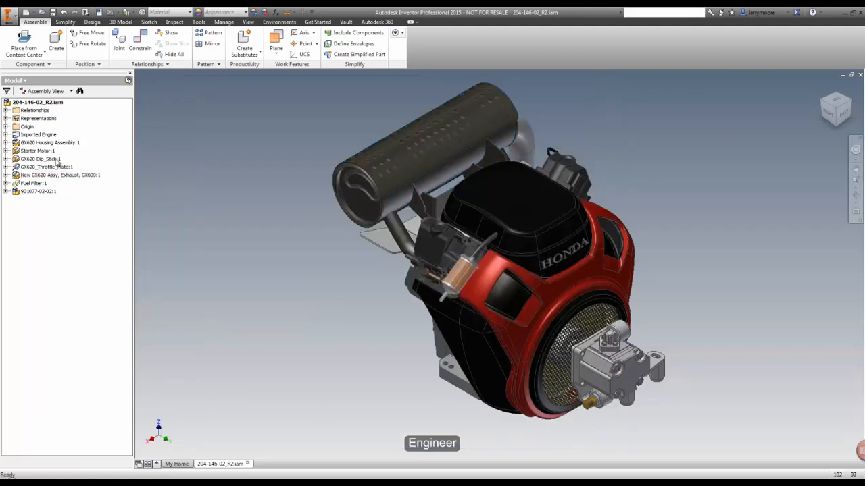
# Check out New GX620-Assy, Exhaust, GX600.iam and its children from the vault, updating all out-of-date properties.
pyautogui.click(24, 81)
pyautogui.click(27, 120)
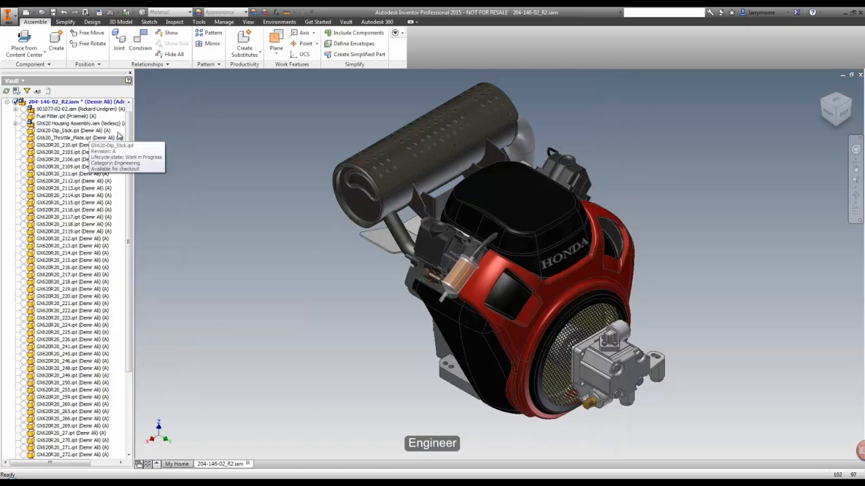
pyautogui.scroll(-5, 131, 133)
pyautogui.click(36, 448)
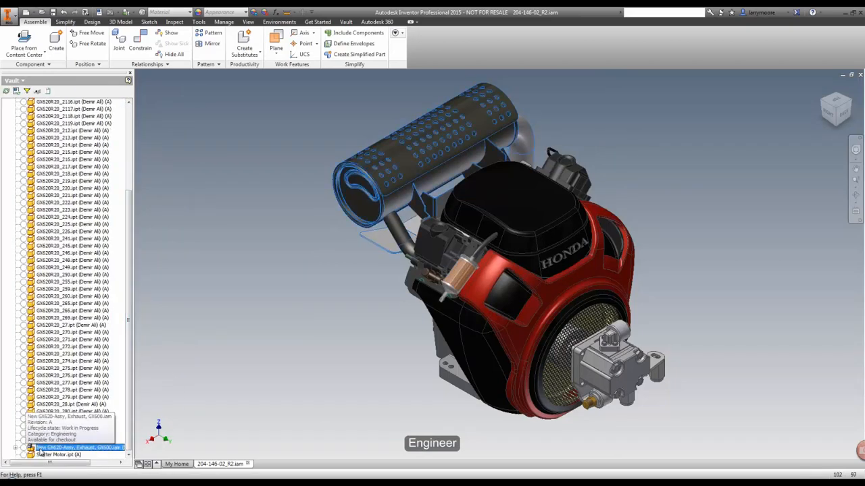
pyautogui.rightClick(41, 446)
pyautogui.click(77, 328)
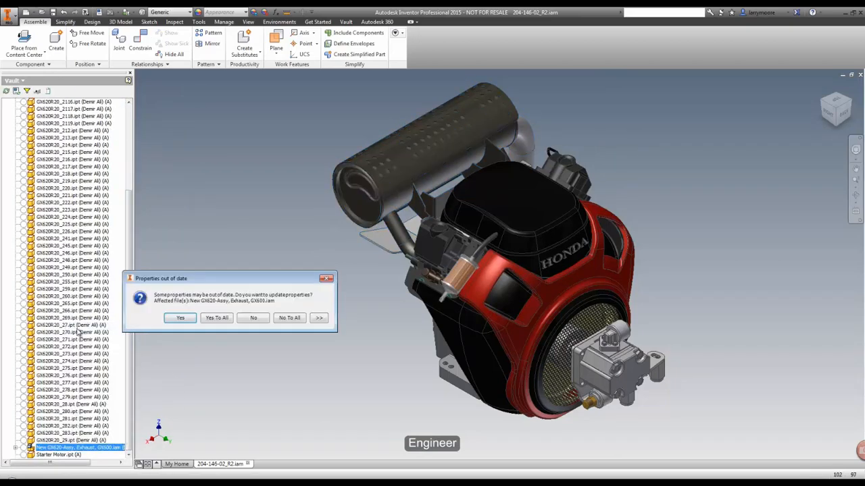
pyautogui.click(217, 318)
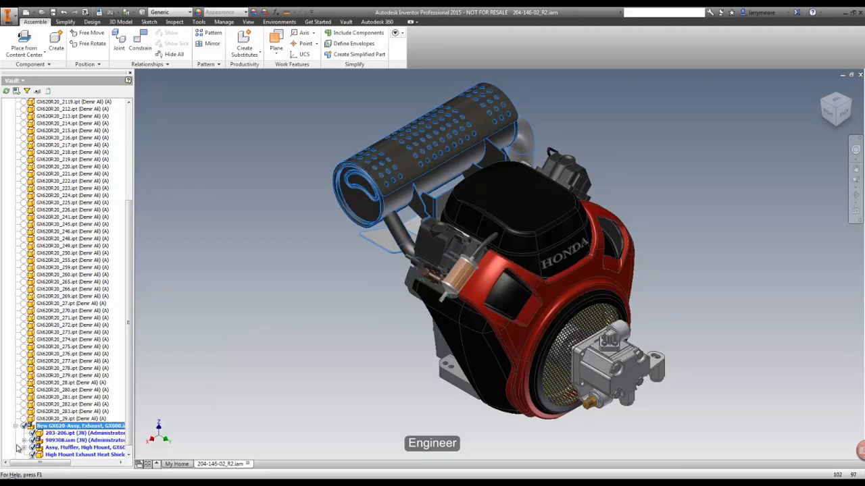
# Edit Runner, Exhaust, GX600, 01 in place and move its flange faces 4 mm toward the engine with Direct Edit.
pyautogui.keyDown('shift'); pyautogui.moveTo(368, 301); pyautogui.dragTo(441, 284, button='middle'); pyautogui.keyUp('shift')
pyautogui.scroll(3, 529, 228)
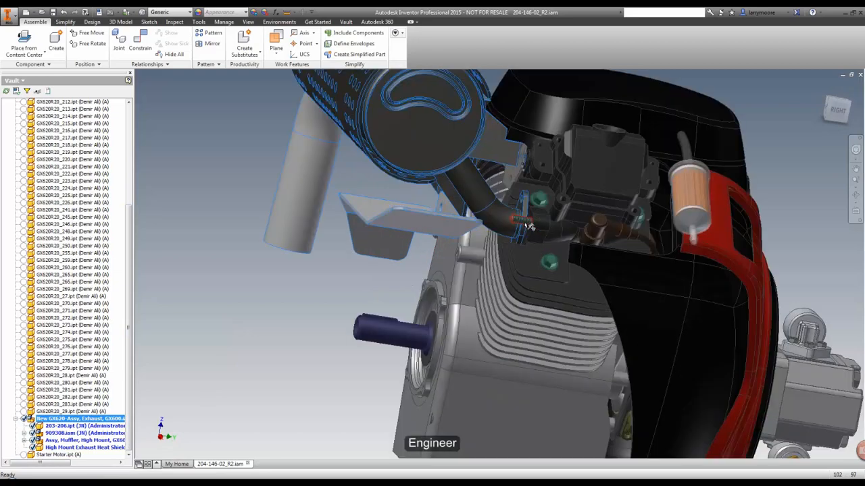
pyautogui.scroll(5, 529, 228)
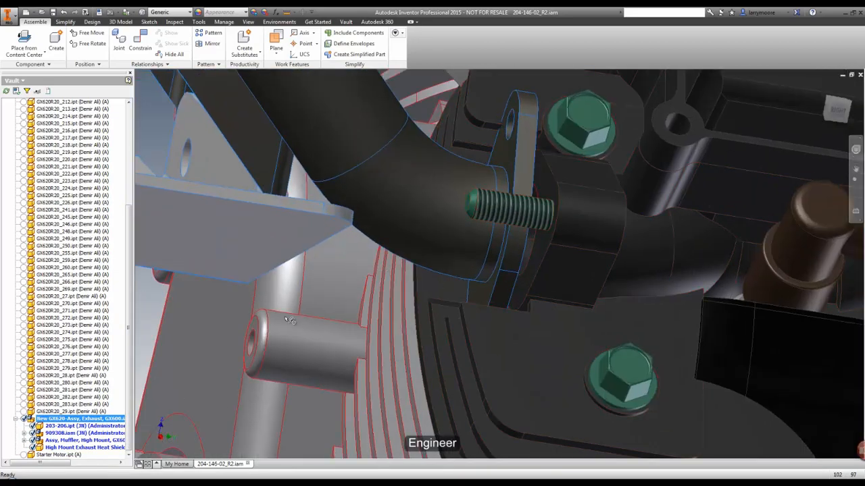
pyautogui.rightClick(156, 301)
pyautogui.click(186, 317)
pyautogui.doubleClick(458, 235)
pyautogui.click(205, 45)
pyautogui.moveTo(429, 77); pyautogui.dragTo(573, 421)
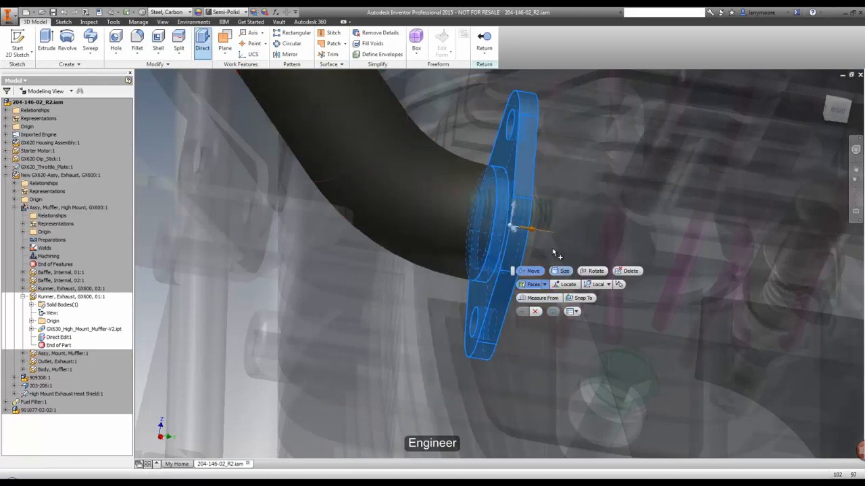
pyautogui.moveTo(532, 231); pyautogui.dragTo(553, 231)
pyautogui.write('4')
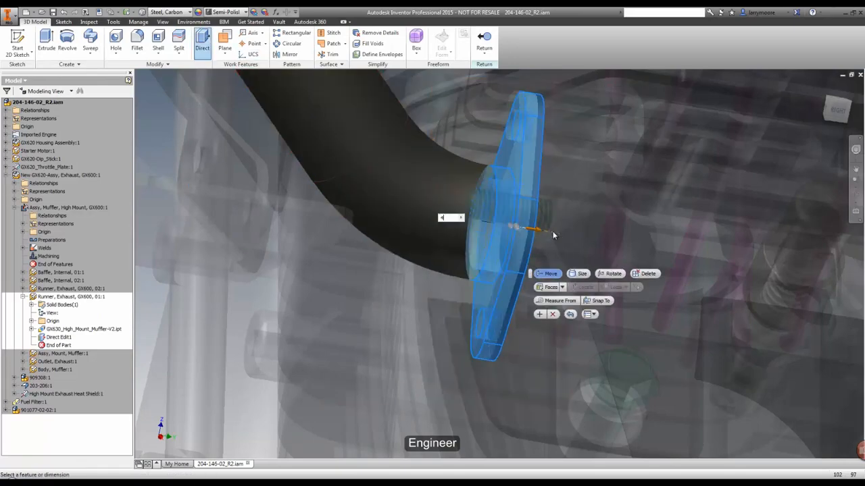
pyautogui.press('Return')
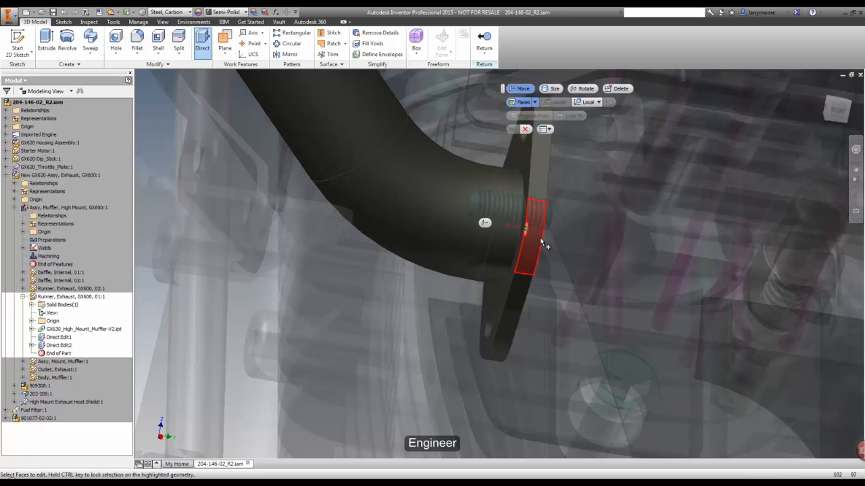
# Rotate the flange faces of Runner, Exhaust, GX600, 01 by 73 degrees around the pipe axis and return to the assembly.
pyautogui.moveTo(444, 74); pyautogui.dragTo(600, 419)
pyautogui.click(610, 273)
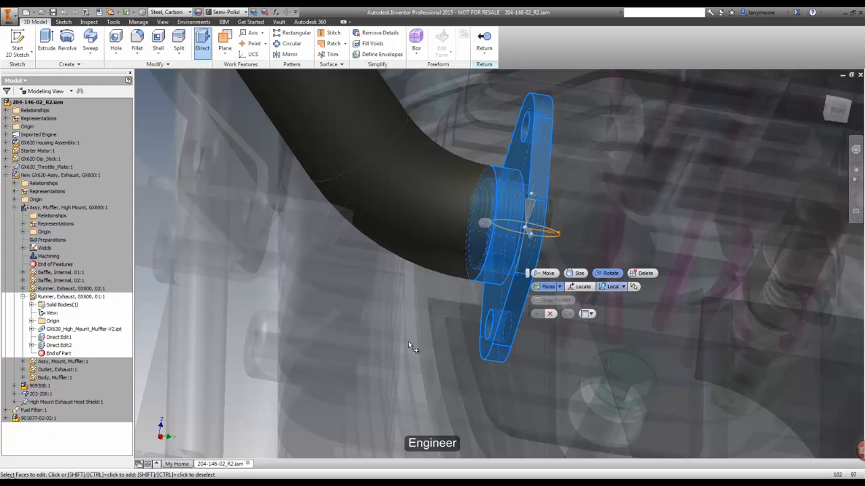
pyautogui.keyDown('shift'); pyautogui.moveTo(392, 323); pyautogui.dragTo(484, 229, button='middle'); pyautogui.keyUp('shift')
pyautogui.moveTo(483, 204); pyautogui.dragTo(465, 249)
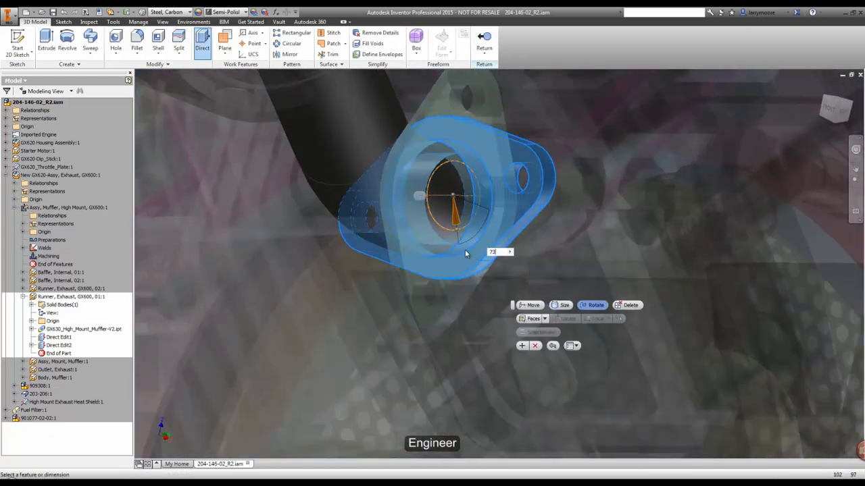
pyautogui.press('Return')
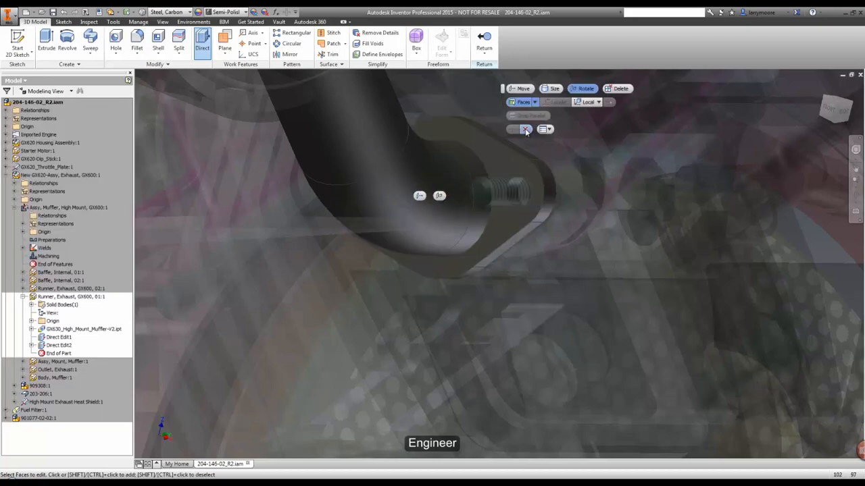
pyautogui.click(526, 130)
pyautogui.click(484, 40)
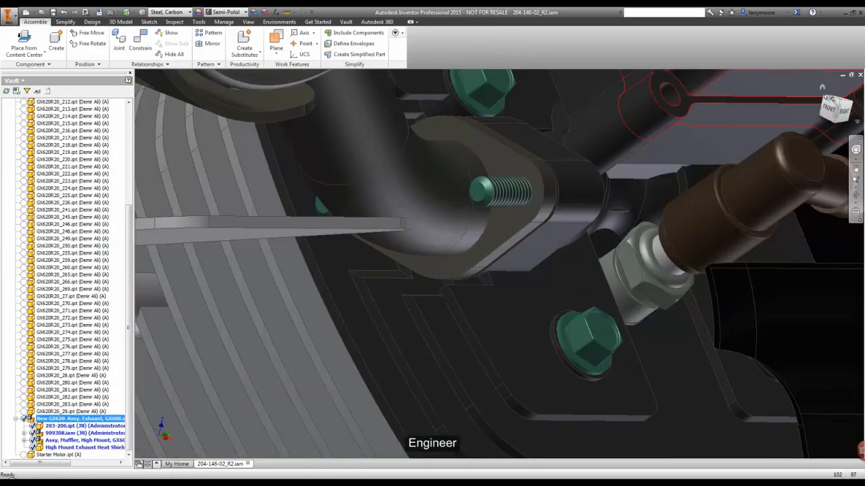
# Edit Runner, Exhaust, GX600, 02 in place and move its flange faces 20 mm toward the engine with Direct Edit.
pyautogui.scroll(4, 329, 299)
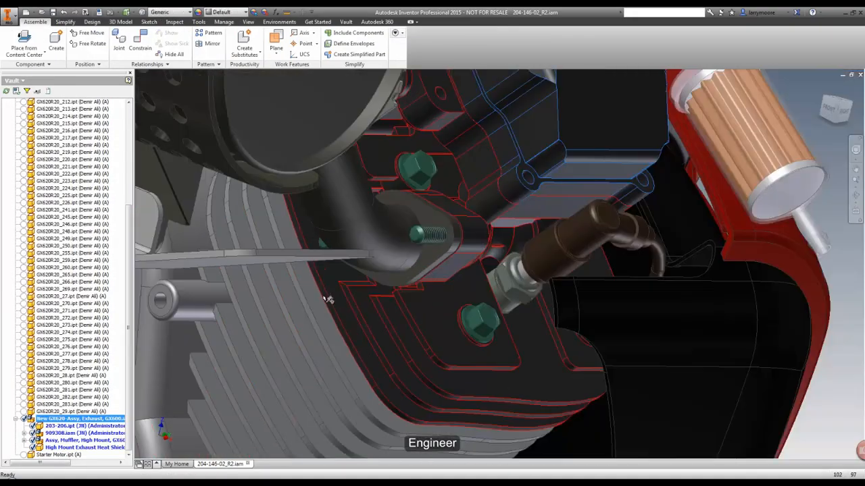
pyautogui.keyDown('shift'); pyautogui.moveTo(248, 334); pyautogui.dragTo(403, 264, button='middle'); pyautogui.keyUp('shift')
pyautogui.press('Home')
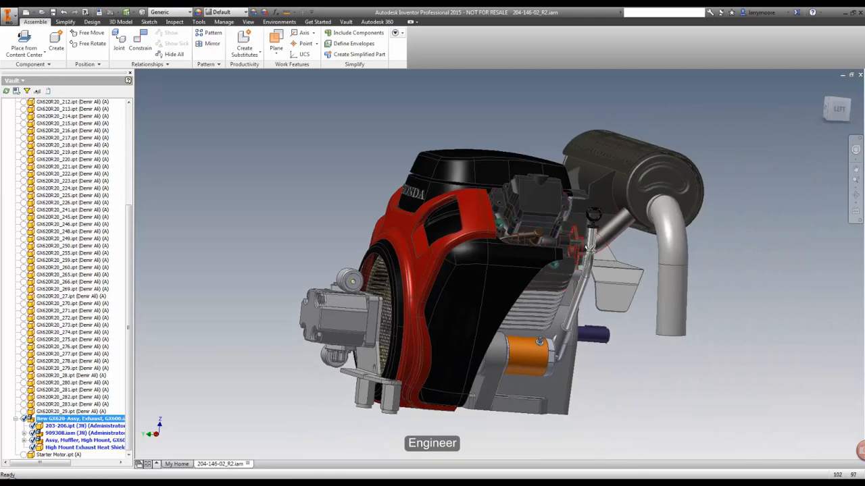
pyautogui.scroll(10, 579, 244)
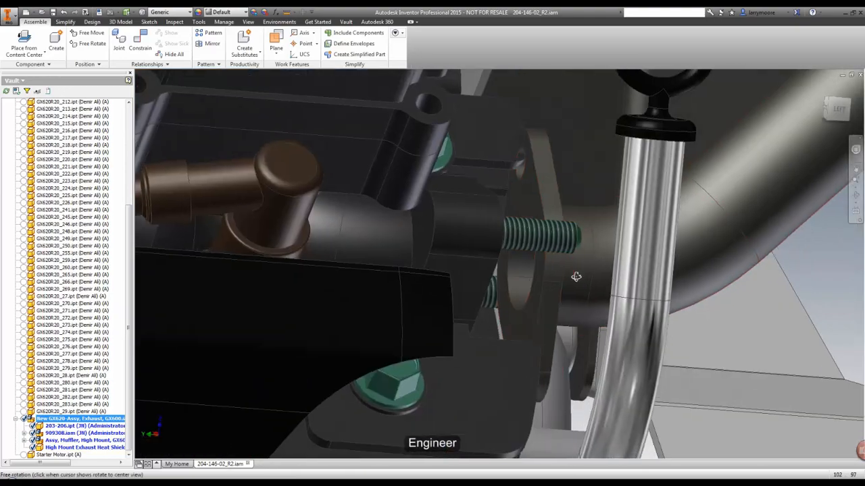
pyautogui.keyDown('shift'); pyautogui.moveTo(584, 281); pyautogui.dragTo(560, 277, button='middle'); pyautogui.keyUp('shift')
pyautogui.doubleClick(591, 270)
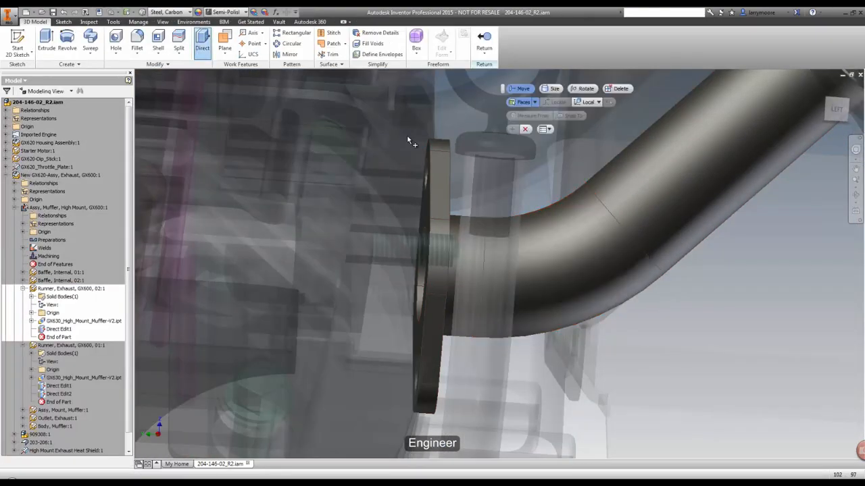
pyautogui.click(436, 270)
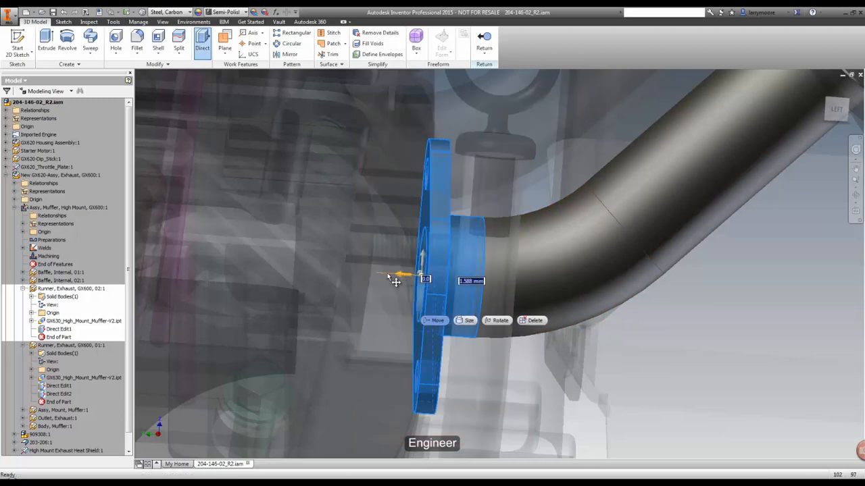
pyautogui.moveTo(399, 271); pyautogui.dragTo(346, 275)
pyautogui.write('20')
pyautogui.press('Return')
# Rotate the flange faces of Runner, Exhaust, GX600, 02 by 90 degrees around the pipe axis and return to the assembly.
pyautogui.moveTo(277, 109); pyautogui.dragTo(535, 436)
pyautogui.click(513, 425)
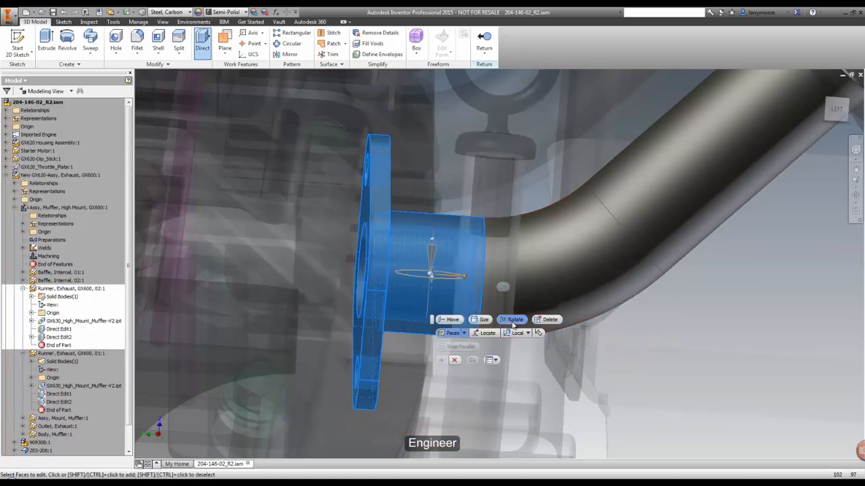
pyautogui.keyDown('shift'); pyautogui.moveTo(529, 265); pyautogui.dragTo(467, 272, button='middle'); pyautogui.keyUp('shift')
pyautogui.moveTo(456, 275); pyautogui.dragTo(475, 312)
pyautogui.write('90')
pyautogui.press('Return')
pyautogui.click(524, 132)
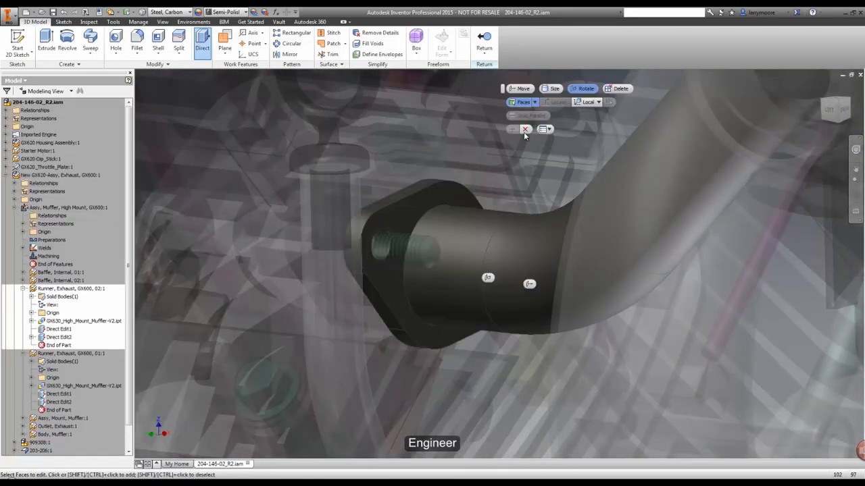
pyautogui.click(493, 52)
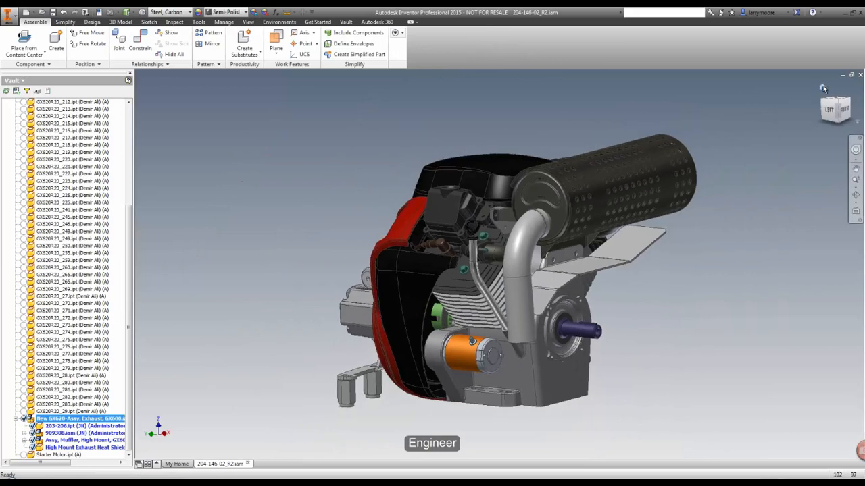
# Check in 204-146-02_R2.iam with its modified files and a comment about the adjusted pipe length and rotation.
pyautogui.click(822, 89)
pyautogui.scroll(7, 116, 284)
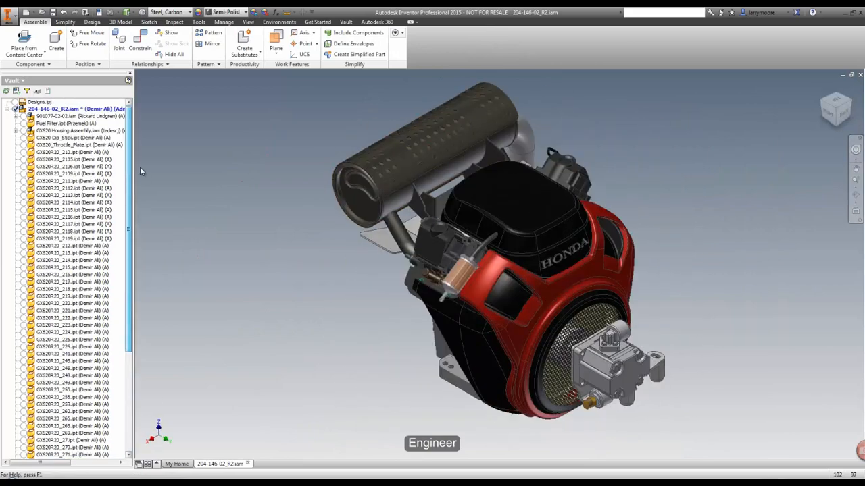
pyautogui.rightClick(92, 110)
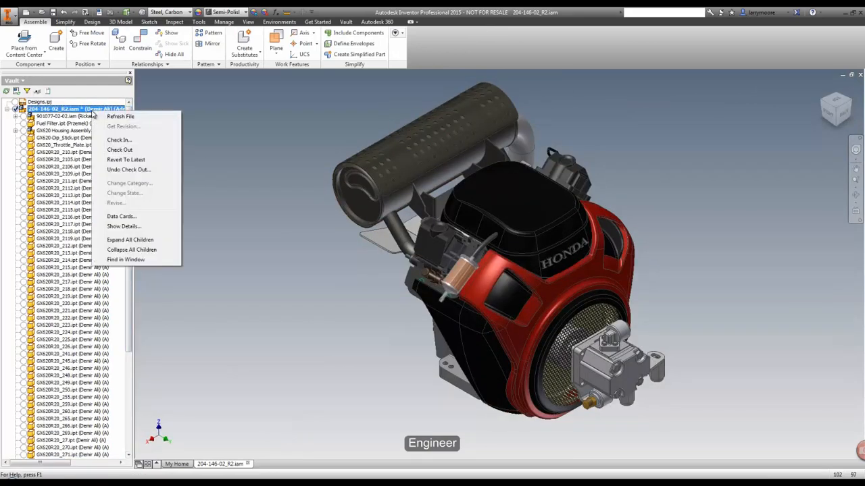
pyautogui.click(126, 140)
pyautogui.click(275, 318)
pyautogui.write('Ad')
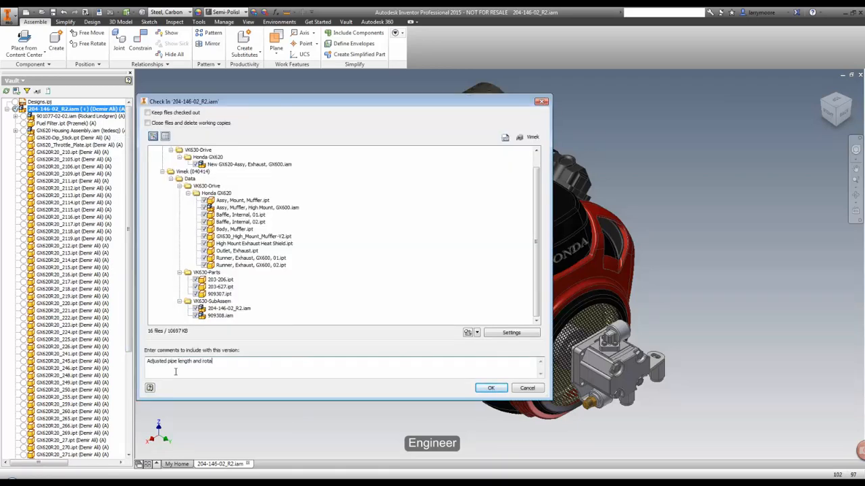
pyautogui.click(499, 389)
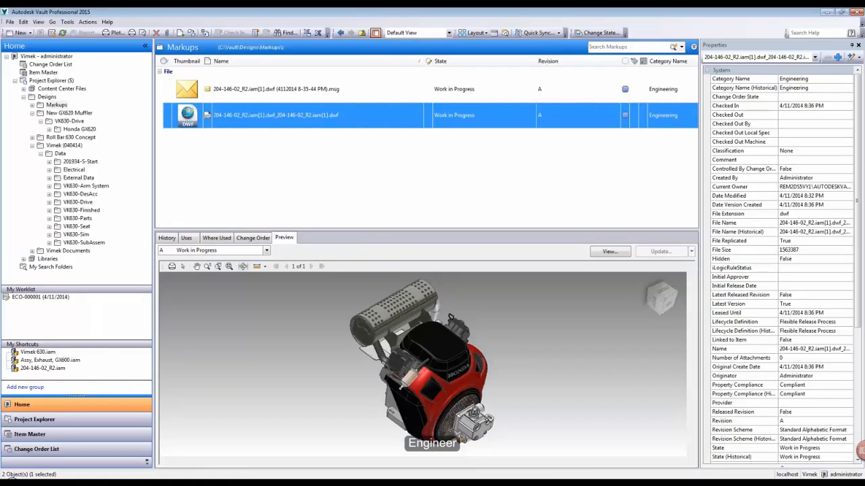
# Switch to Vault and respond to the New Vimek 630 Muffler change order with Fast Track Approval.
pyautogui.click(50, 64)
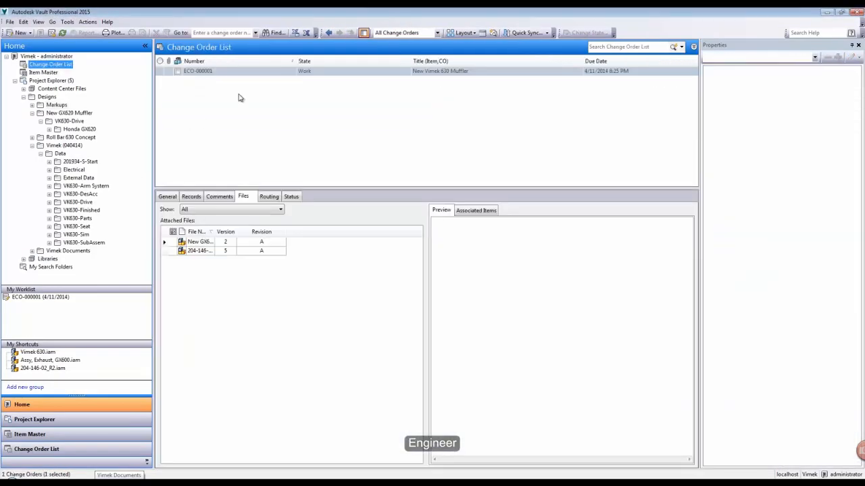
pyautogui.click(227, 72)
pyautogui.rightClick(227, 72)
pyautogui.moveTo(251, 85)
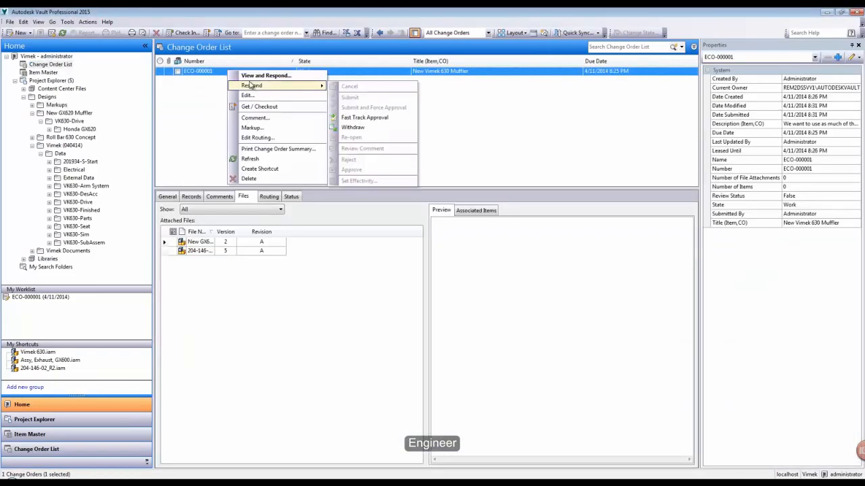
pyautogui.click(370, 118)
pyautogui.click(348, 318)
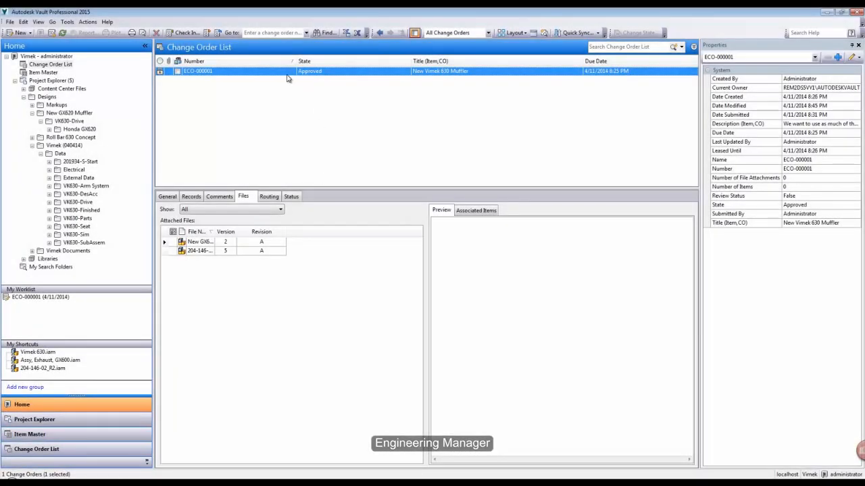
# Set the effectivity of the approved New Vimek 630 Muffler change order to Closed, without entering a comment.
pyautogui.rightClick(286, 78)
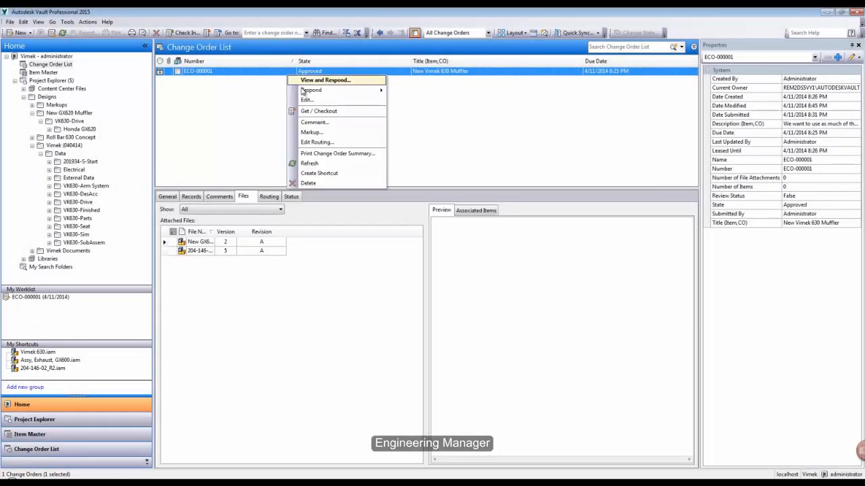
pyautogui.click(418, 185)
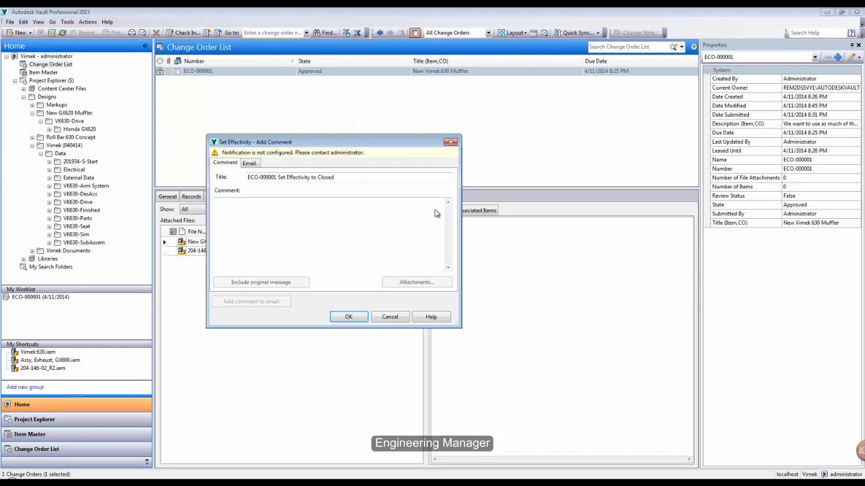
pyautogui.click(348, 316)
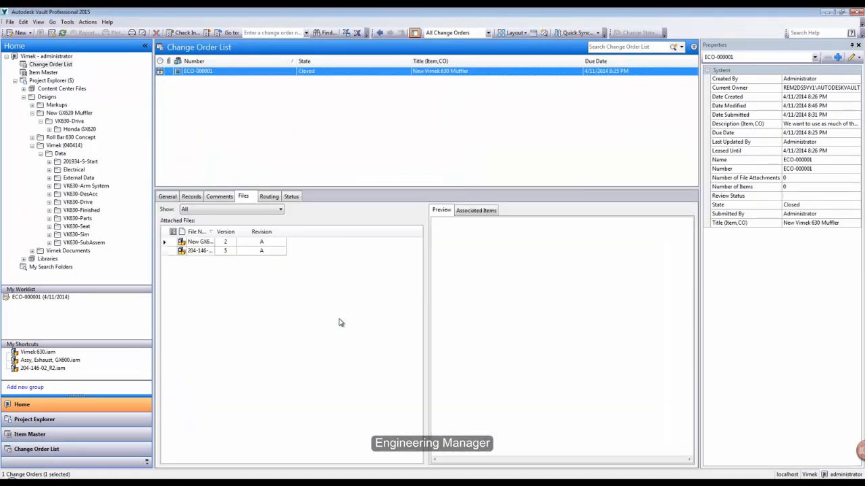
# Locate 204-146-02_R2.iam in the VK630-SubAssem folder and assign or update its item.
pyautogui.click(43, 369)
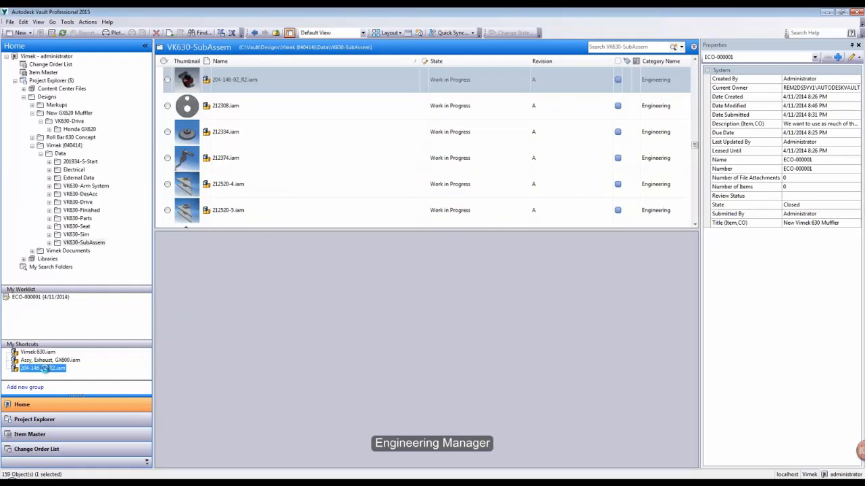
pyautogui.click(186, 80)
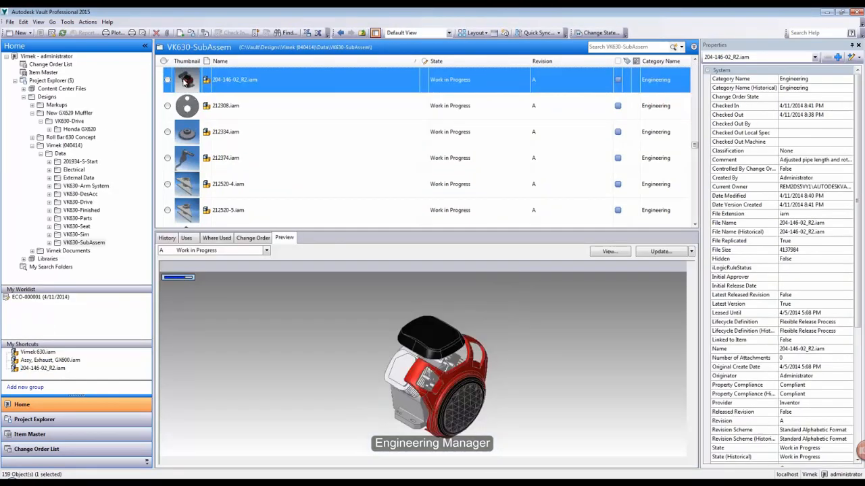
pyautogui.rightClick(187, 81)
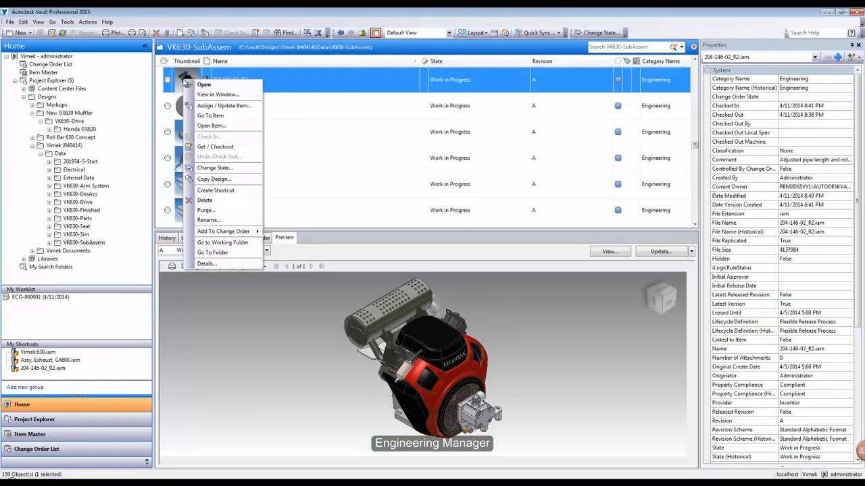
pyautogui.click(230, 108)
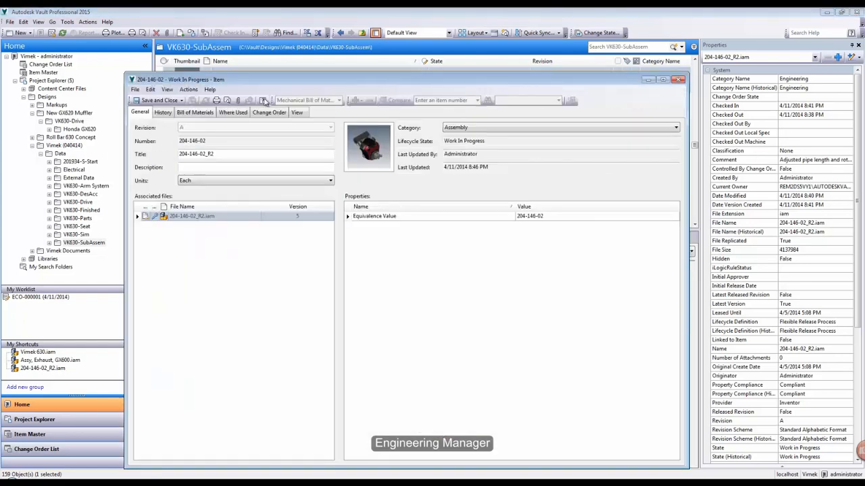
# Turn on the whole 204-146-02 branch in the item's bill of materials.
pyautogui.click(162, 113)
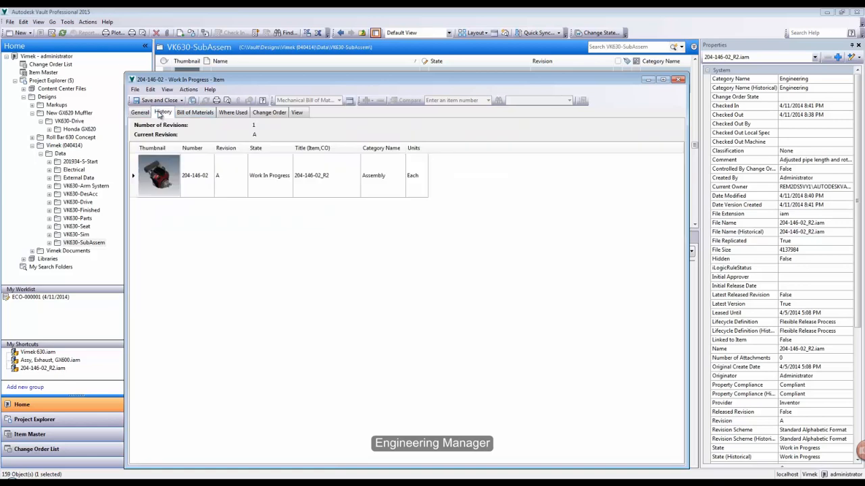
pyautogui.click(194, 113)
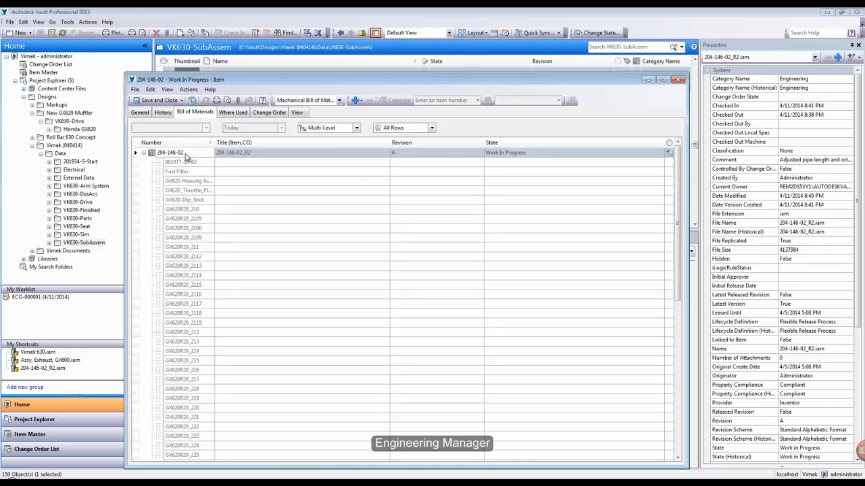
pyautogui.rightClick(185, 155)
pyautogui.click(206, 210)
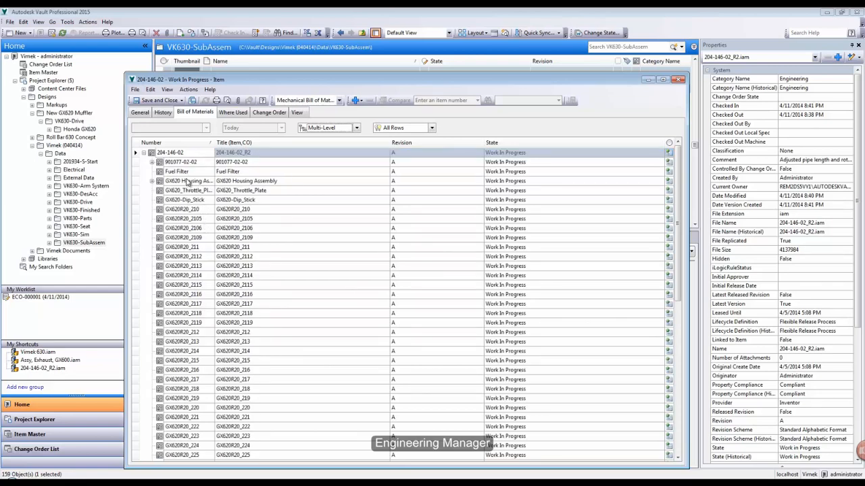
# Expand New GX620-Assy, Exhaust, GX600 in the bill of materials to examine its components.
pyautogui.moveTo(678, 240); pyautogui.dragTo(692, 408)
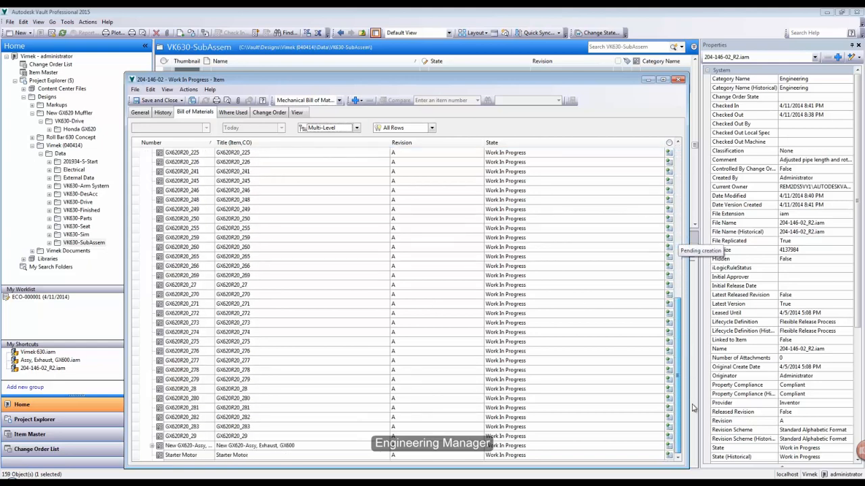
pyautogui.click(152, 446)
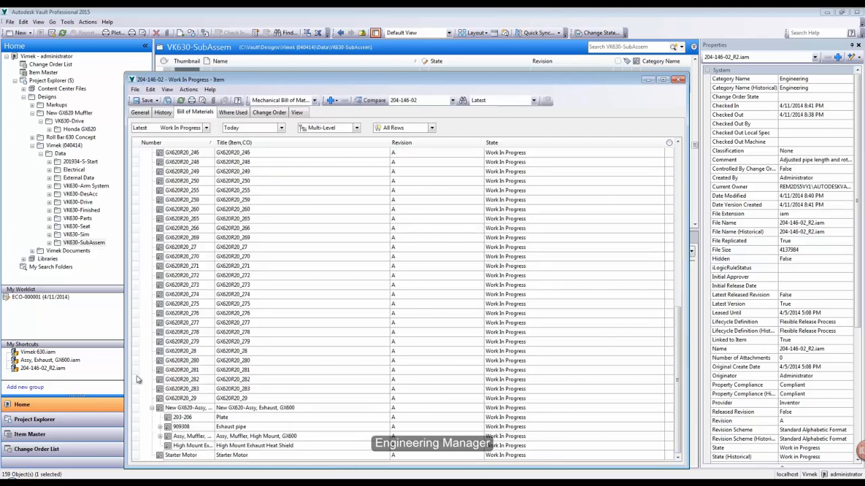
pyautogui.click(142, 412)
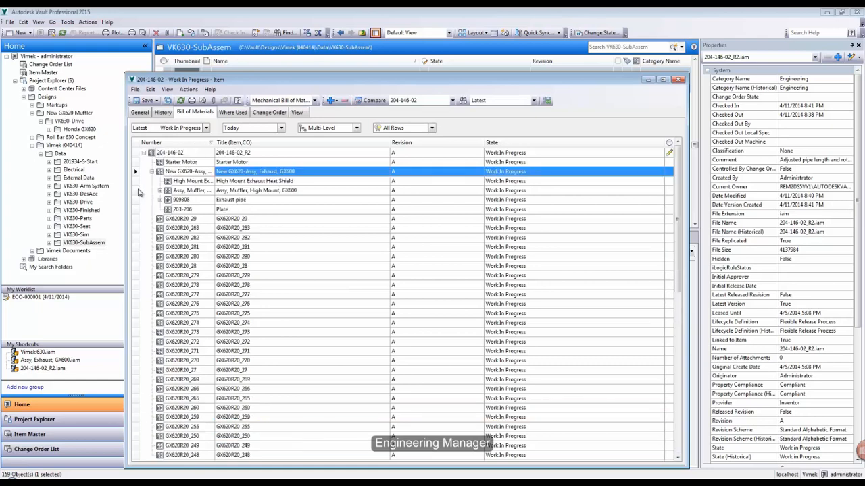
# Renumber 204-146-02_R2 and its child items with the Sequential numbering scheme, prechecking the new numbers before applying them.
pyautogui.click(245, 154)
pyautogui.rightClick(245, 154)
pyautogui.click(266, 238)
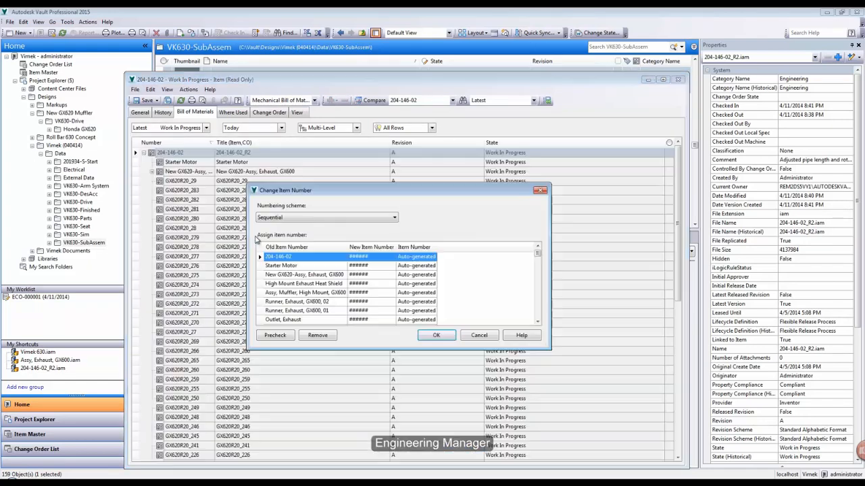
pyautogui.click(303, 217)
pyautogui.click(284, 224)
pyautogui.click(273, 335)
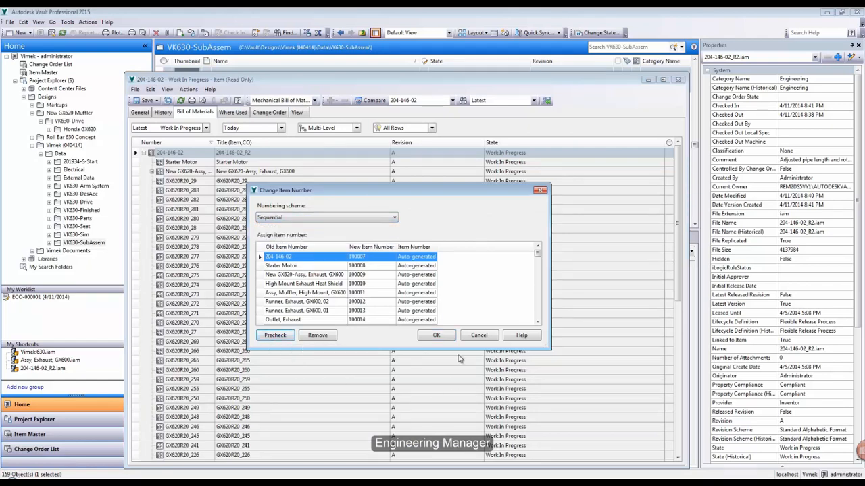
pyautogui.moveTo(538, 256); pyautogui.dragTo(542, 319)
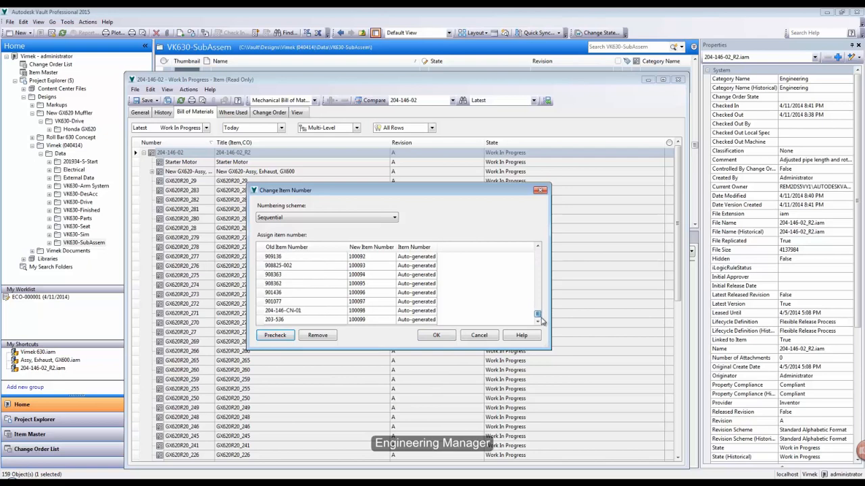
pyautogui.click(433, 335)
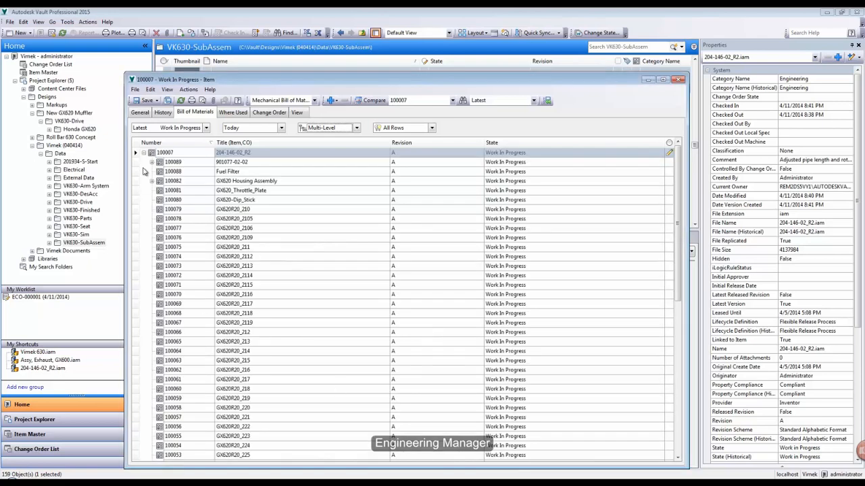
# Search existing items for maint*, add Maintance Kits (100001) as a row under item 100007 and expand it.
pyautogui.rightClick(152, 154)
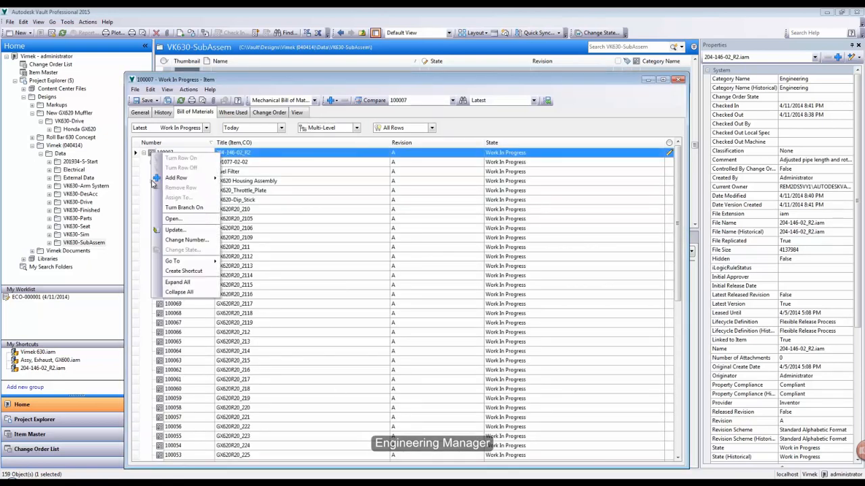
pyautogui.moveTo(186, 178)
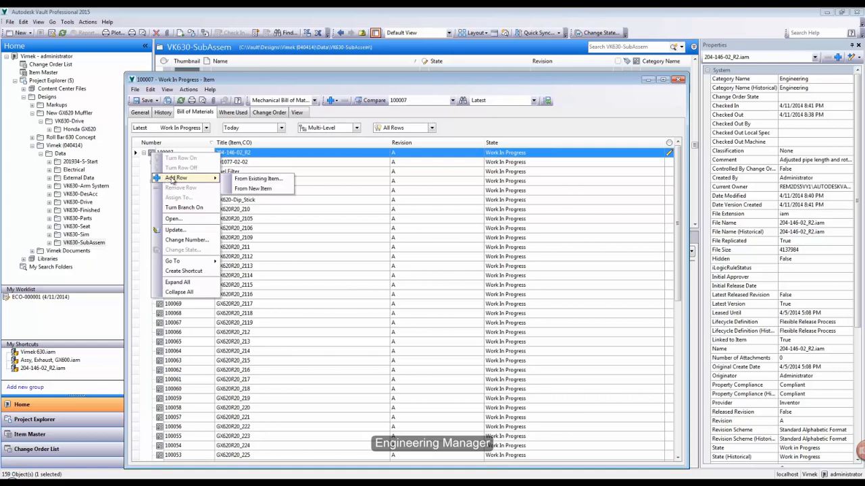
pyautogui.click(249, 181)
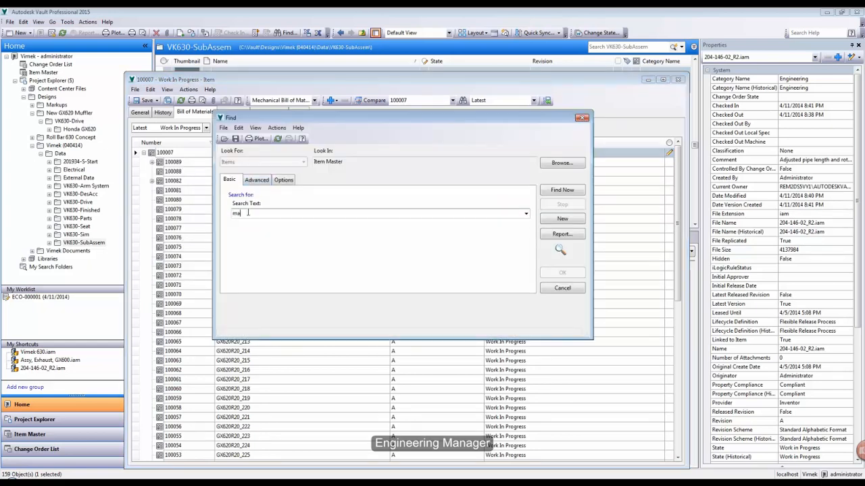
pyautogui.click(562, 190)
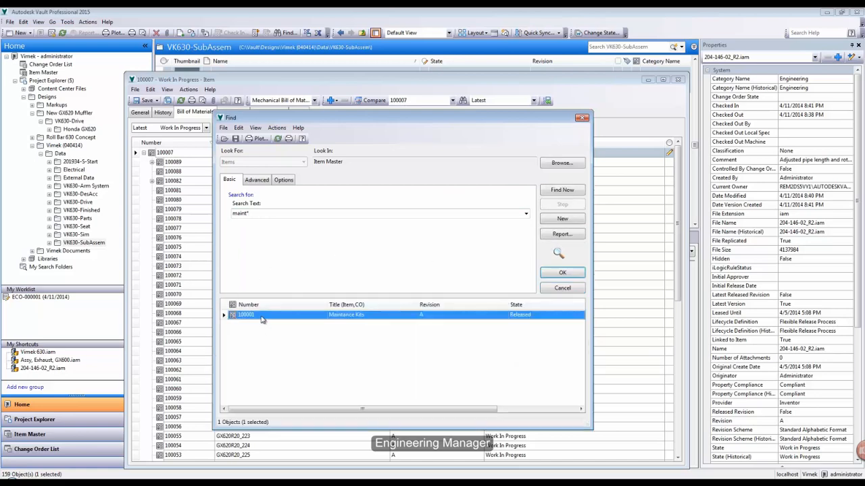
pyautogui.click(561, 273)
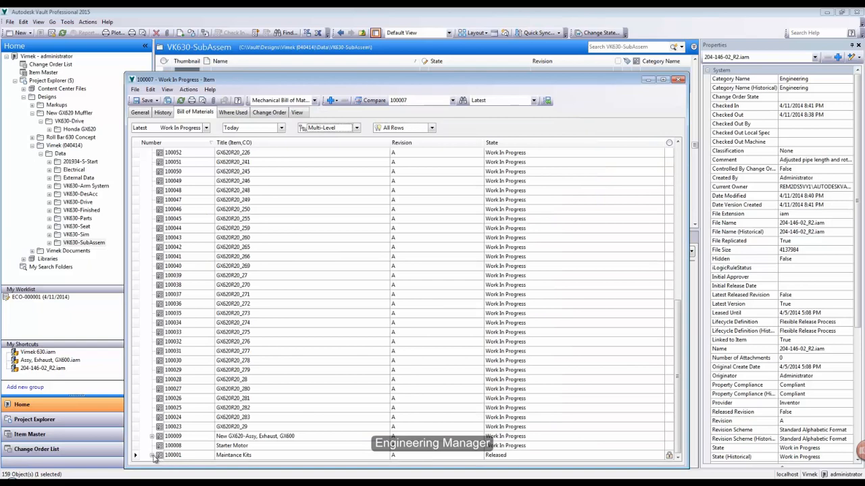
pyautogui.doubleClick(170, 455)
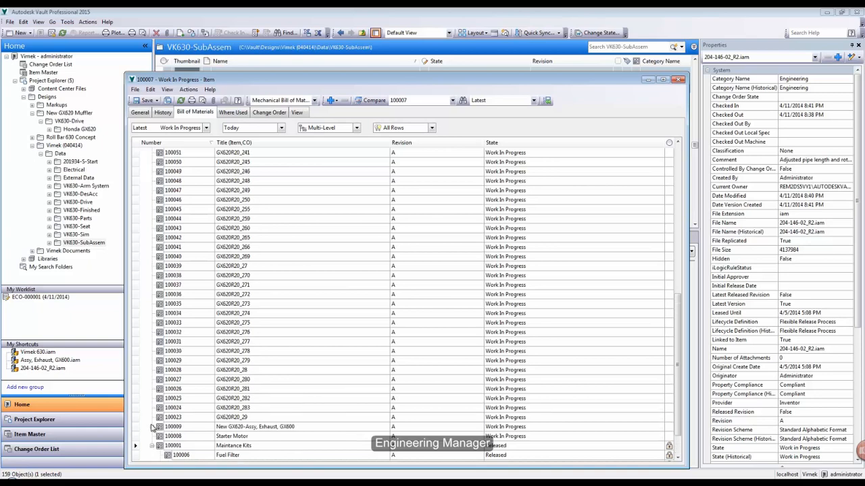
# Save and close item 100007, and go to it in the Item Master.
pyautogui.scroll(10, 154, 419)
pyautogui.scroll(2, 154, 417)
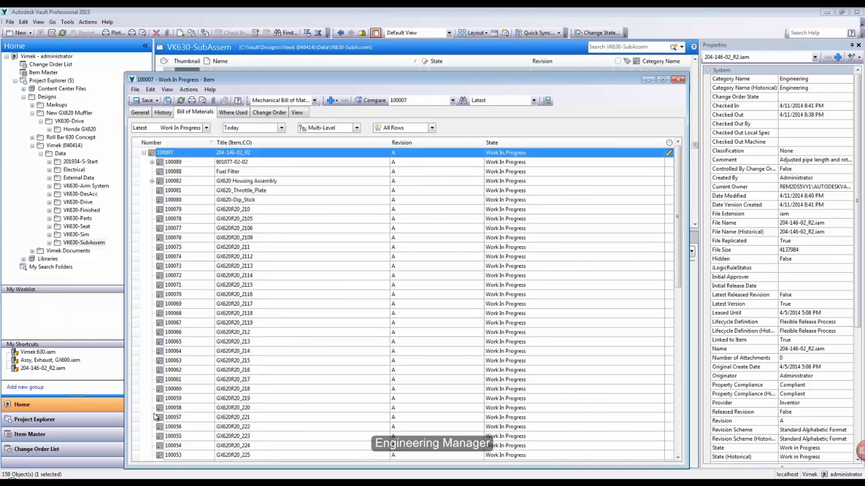
pyautogui.click(144, 100)
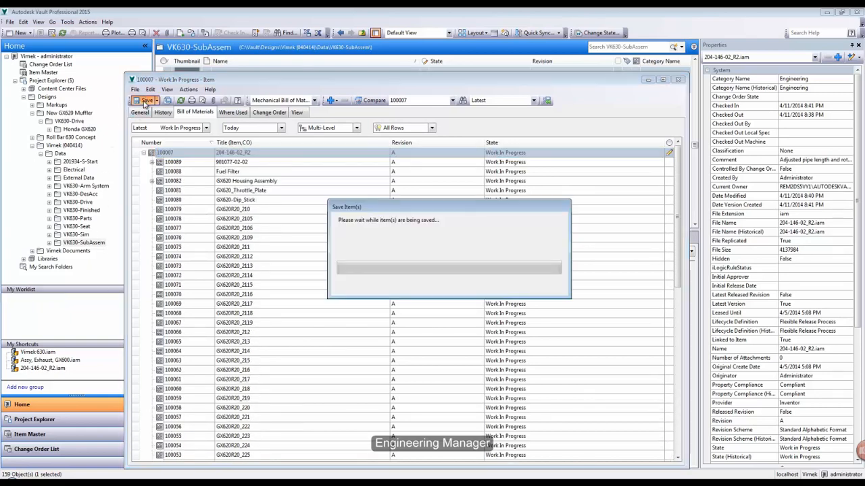
pyautogui.click(156, 100)
pyautogui.click(163, 122)
pyautogui.rightClick(192, 80)
pyautogui.click(218, 114)
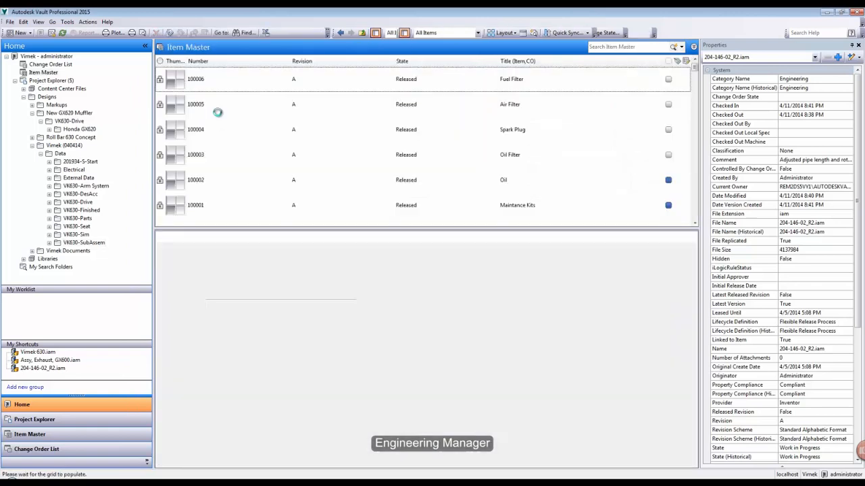
# Change the lifecycle state of item 100007 and its children to Released, and look over the item list.
pyautogui.rightClick(180, 211)
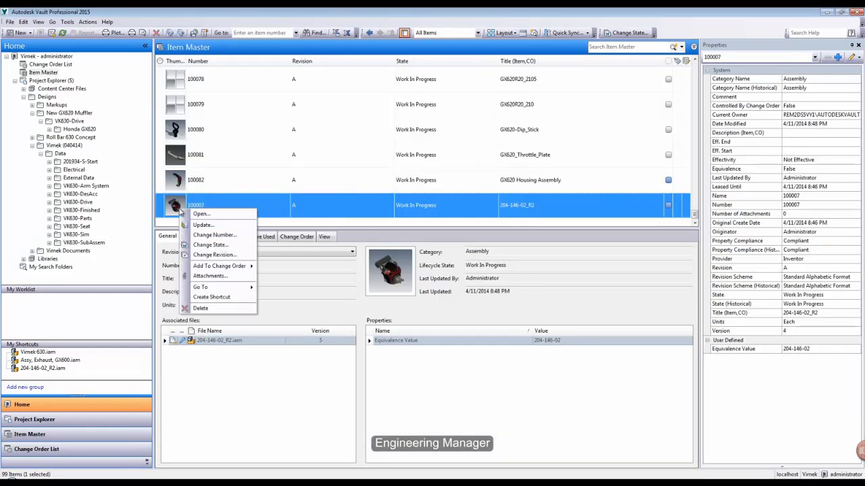
pyautogui.click(197, 246)
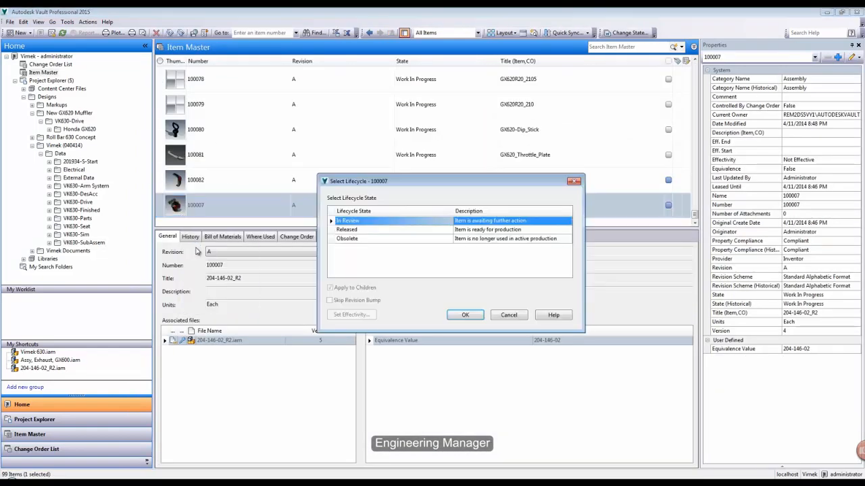
pyautogui.click(411, 230)
pyautogui.click(472, 315)
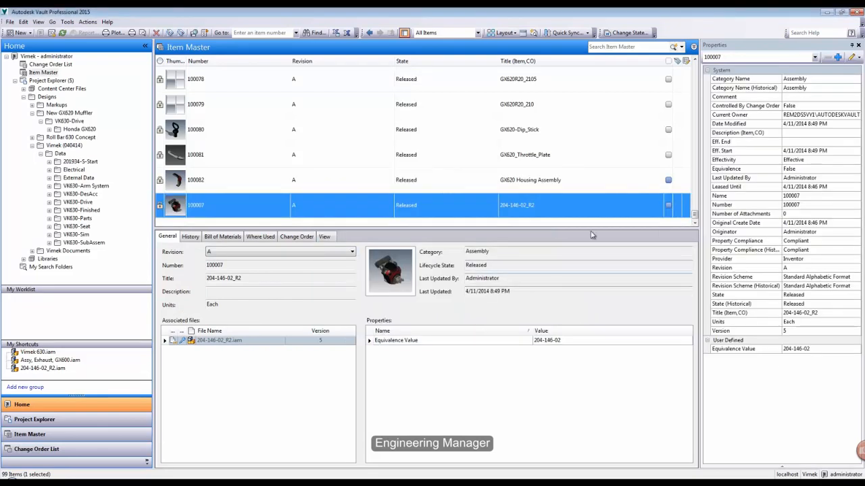
pyautogui.moveTo(695, 214); pyautogui.dragTo(689, 64)
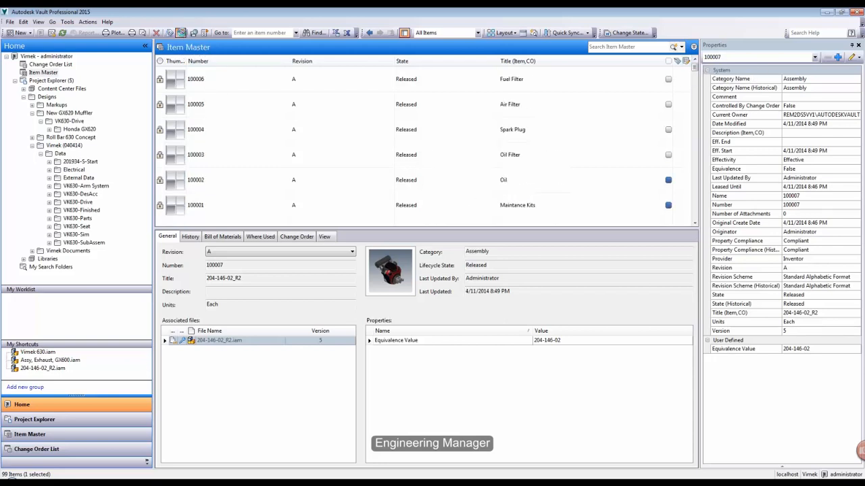
# Start an ERP export of item 100007 with all its child items and choose XML as the file type.
pyautogui.click(181, 33)
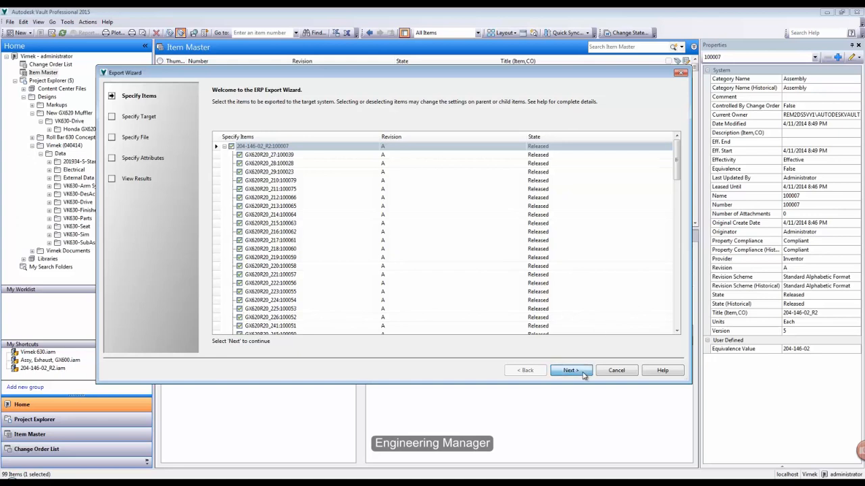
pyautogui.click(582, 372)
pyautogui.click(577, 369)
pyautogui.click(222, 156)
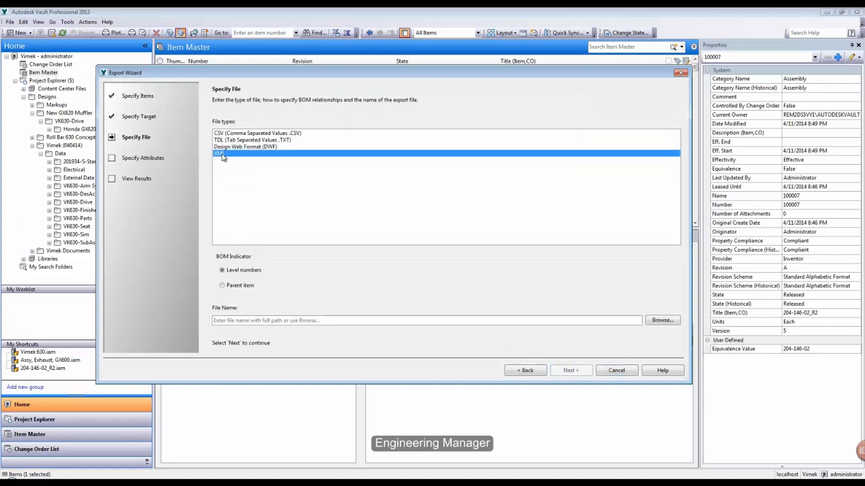
# Set the export file to New muffler for GX620.xml on the Desktop.
pyautogui.click(661, 320)
pyautogui.click(131, 173)
pyautogui.click(200, 274)
pyautogui.write('New muffler for GX6')
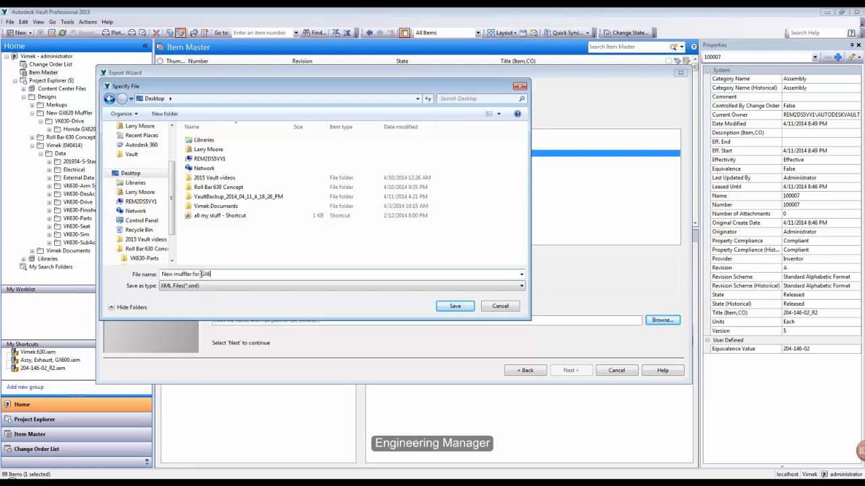
pyautogui.click(454, 307)
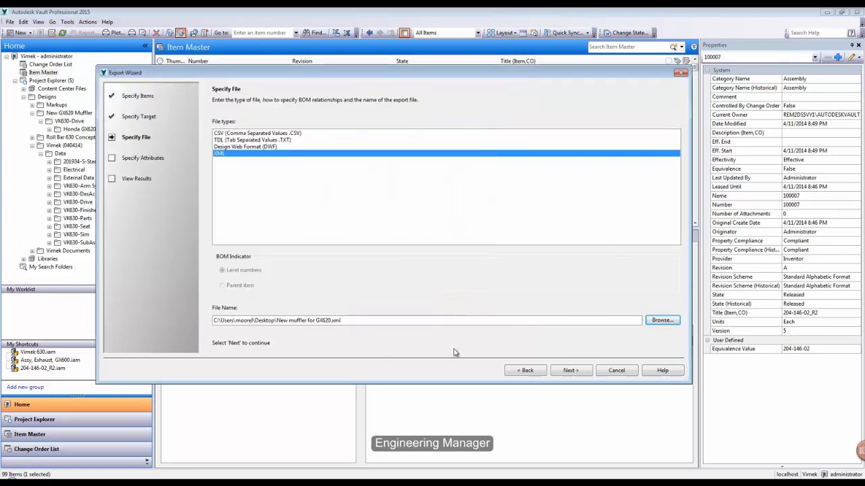
# Run the export with the offered attributes and review the resulting item structure down to its end.
pyautogui.click(569, 371)
pyautogui.click(569, 372)
pyautogui.moveTo(674, 130); pyautogui.dragTo(674, 325)
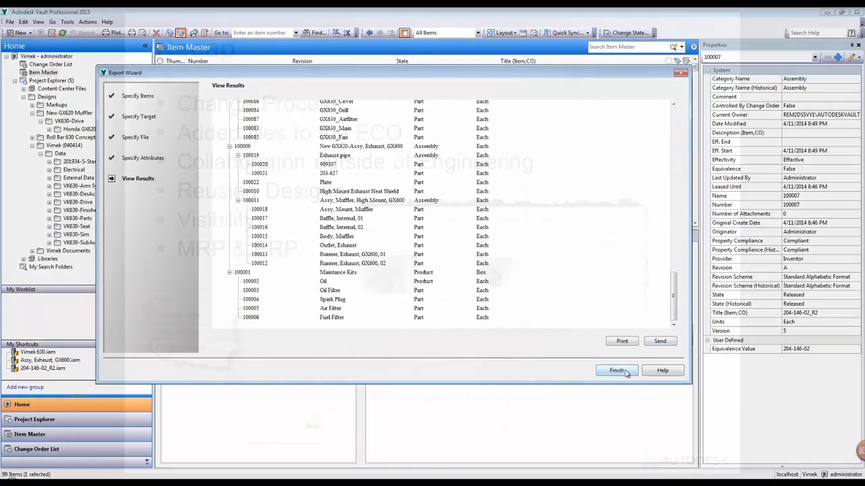